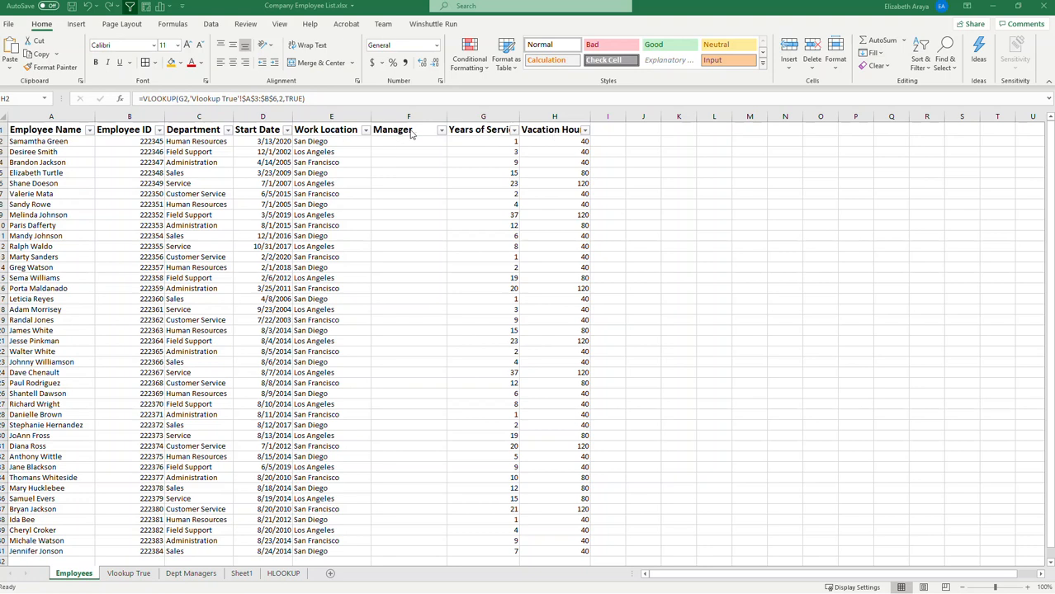
Step: Compare the Department and empty Manager columns in Employees with the department and manager headings in the Dept Managers sheet
click(383, 147)
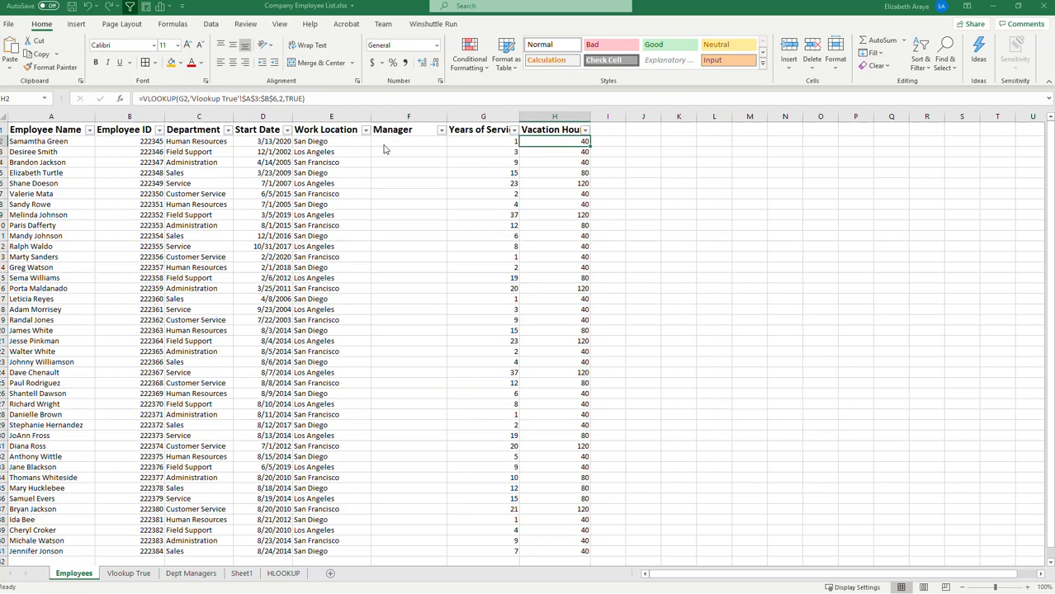
click(176, 142)
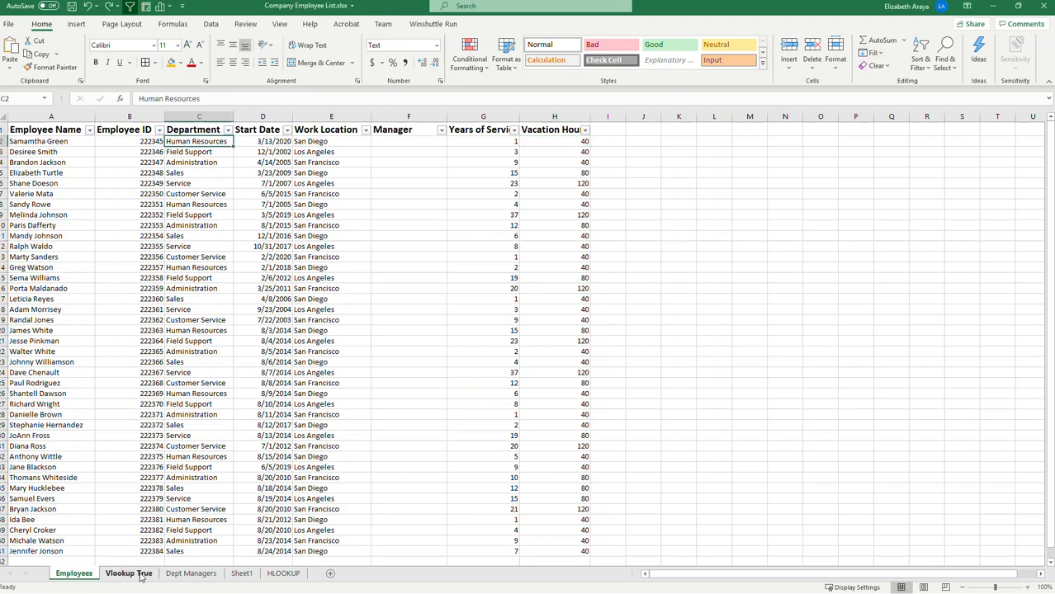
click(185, 574)
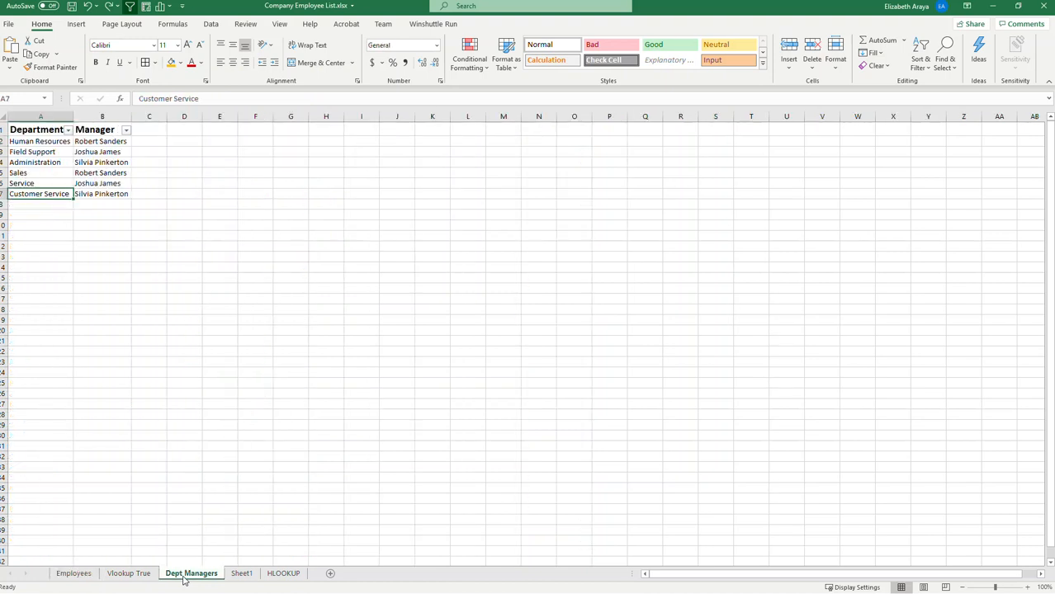
click(33, 131)
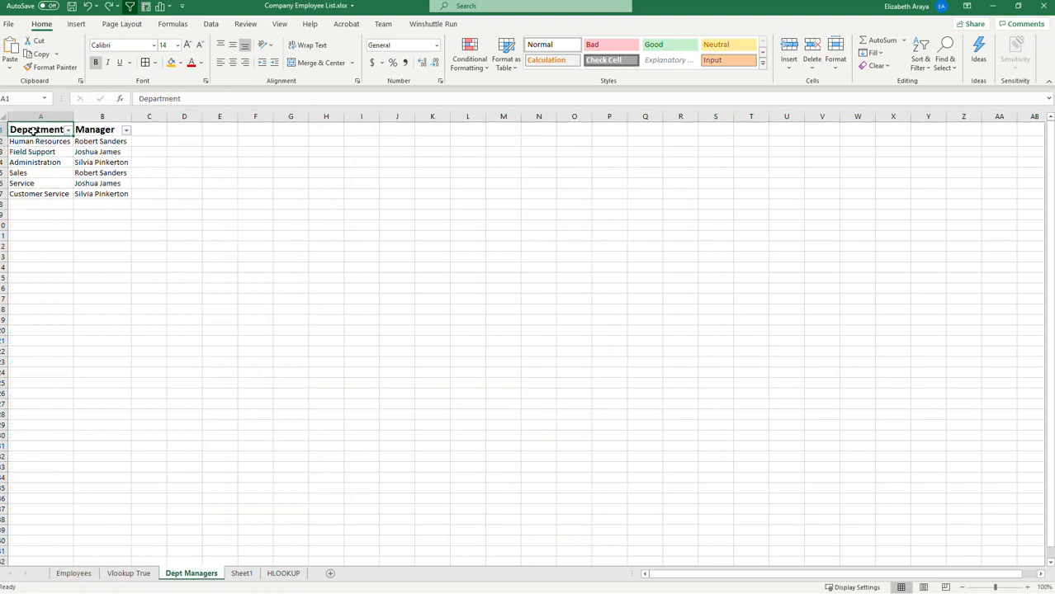
click(113, 132)
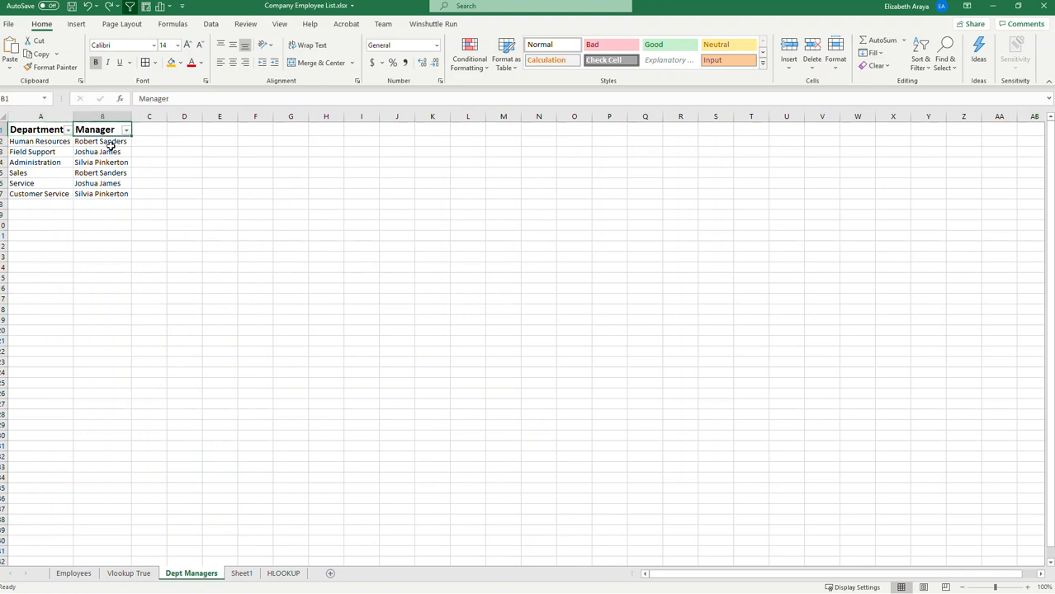
click(75, 574)
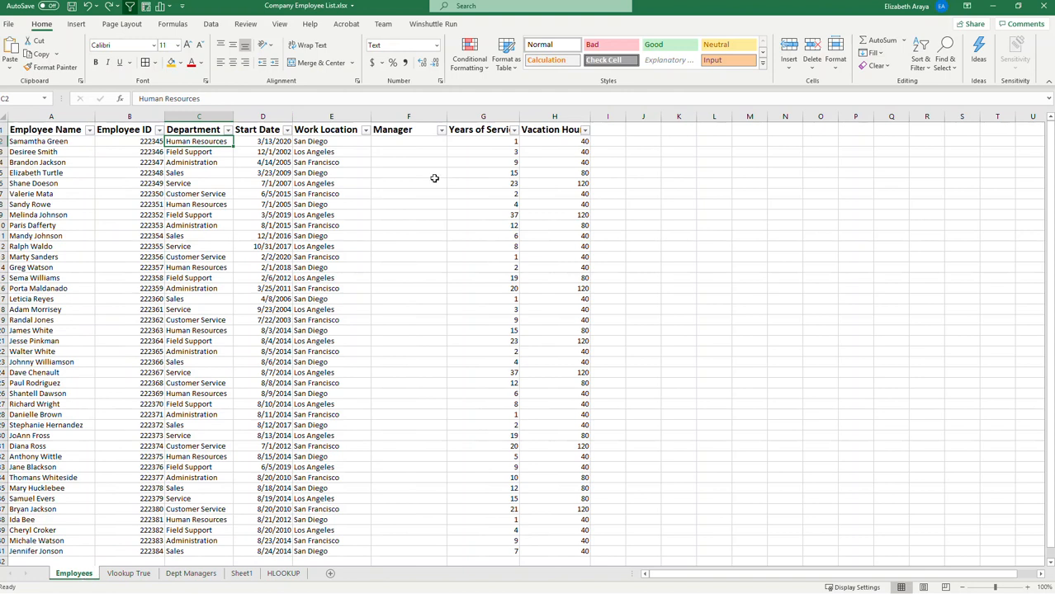
click(421, 141)
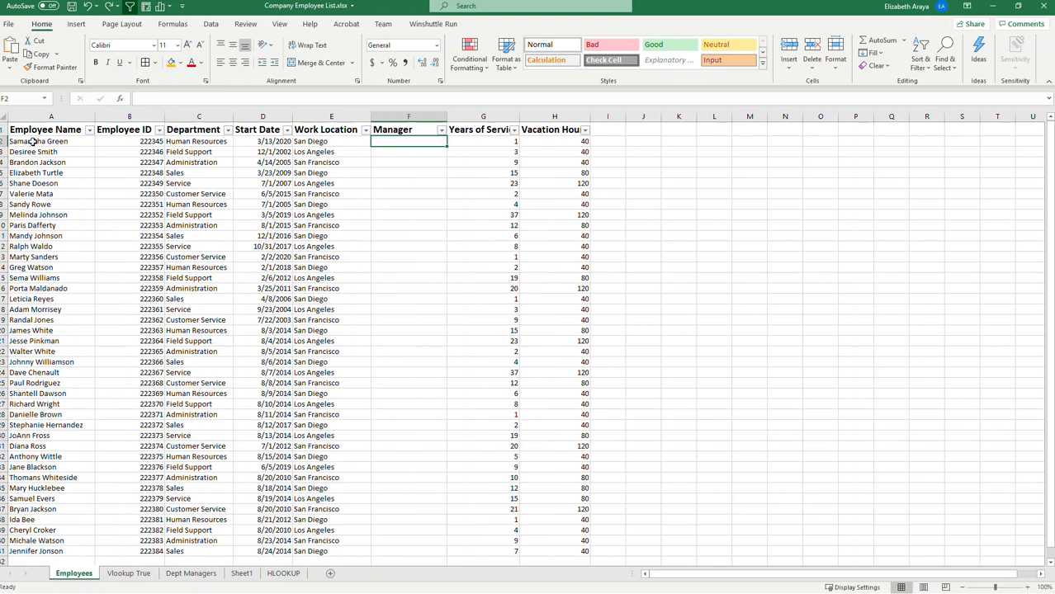
Step: Examine how the first employee's department matches a row in Dept Managers and which column there holds the manager
click(180, 143)
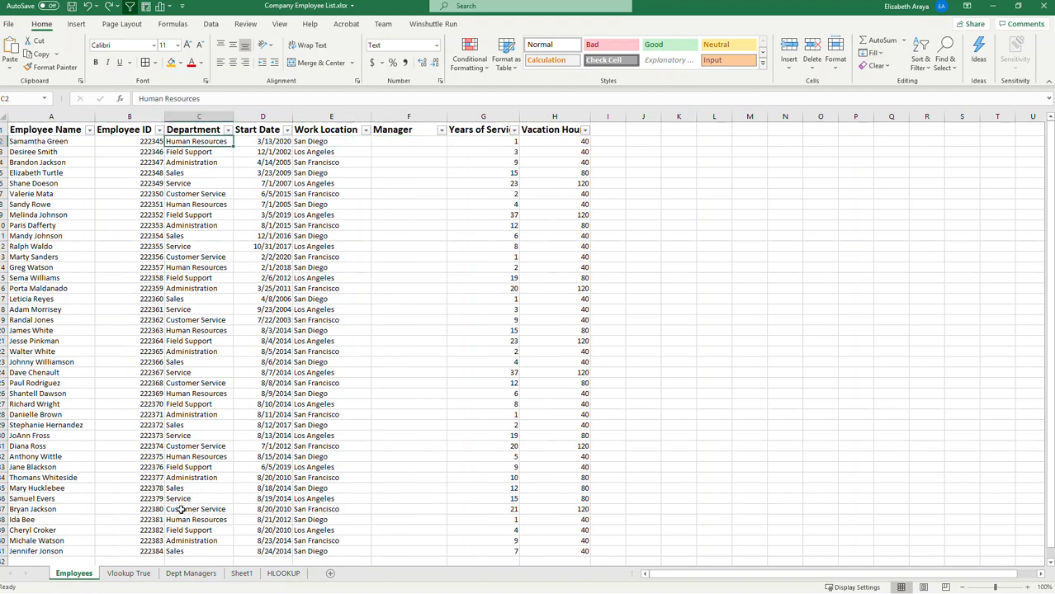
click(178, 577)
click(45, 137)
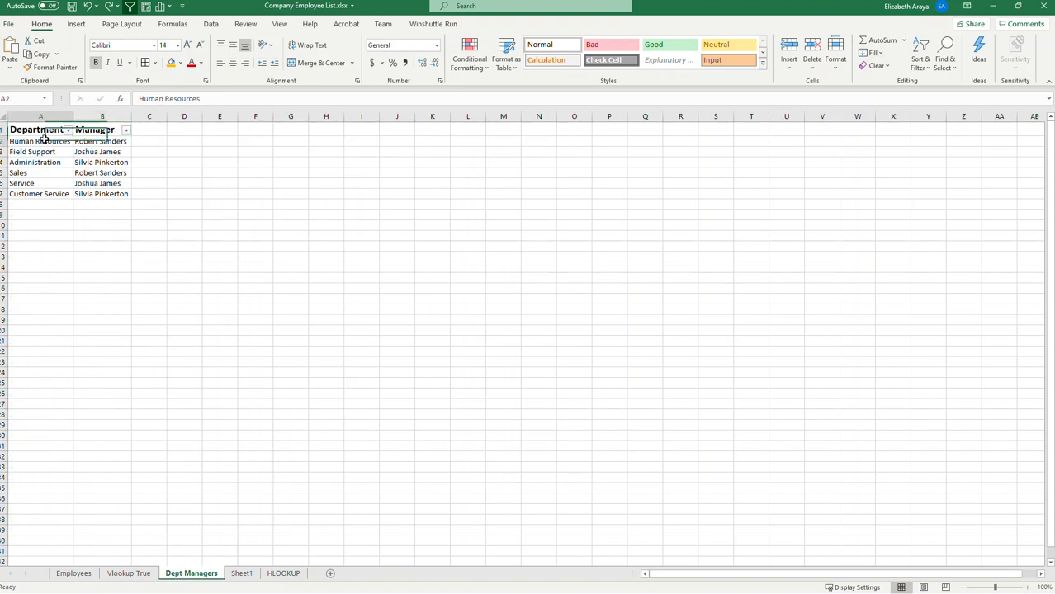
click(96, 140)
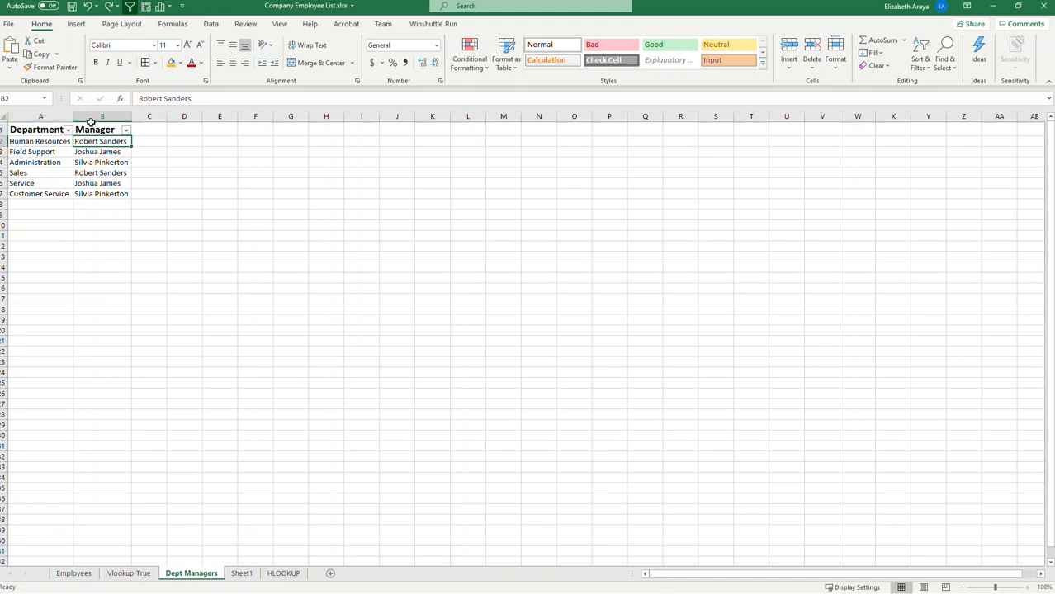
click(100, 116)
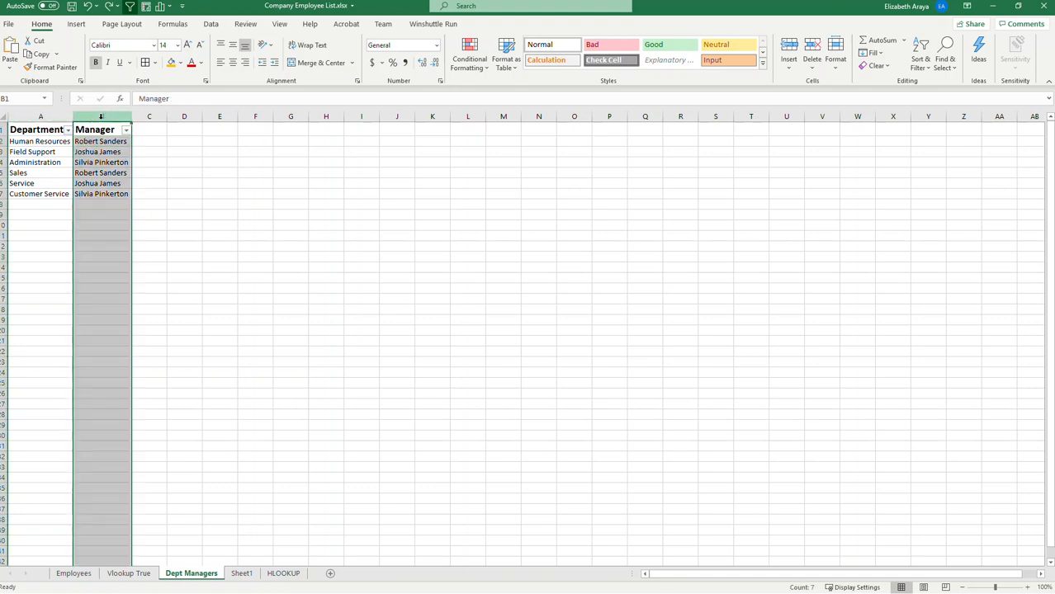
click(91, 141)
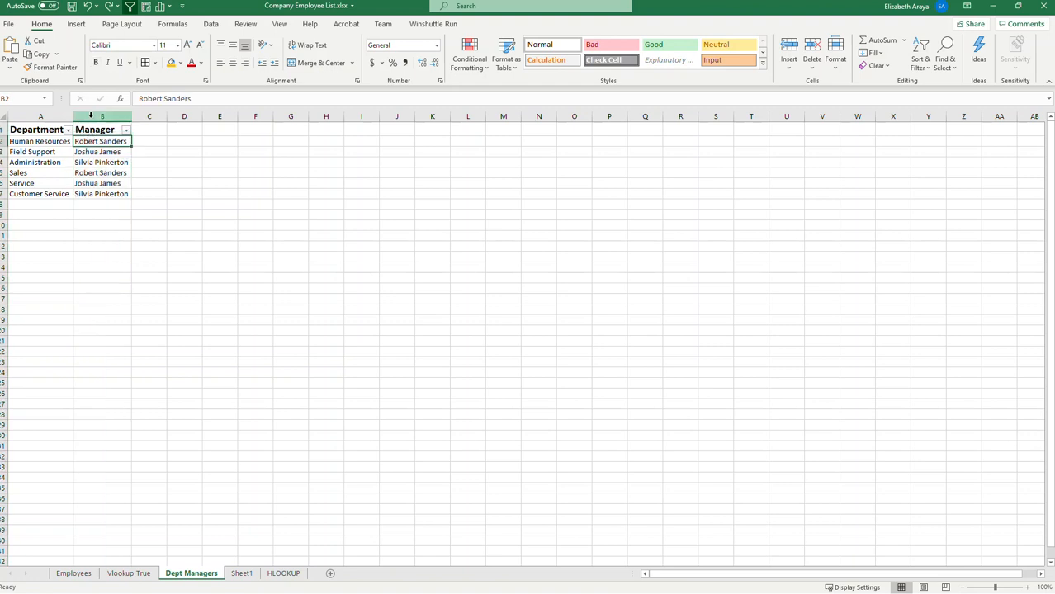
click(43, 116)
drag(71, 117, 89, 121)
click(120, 163)
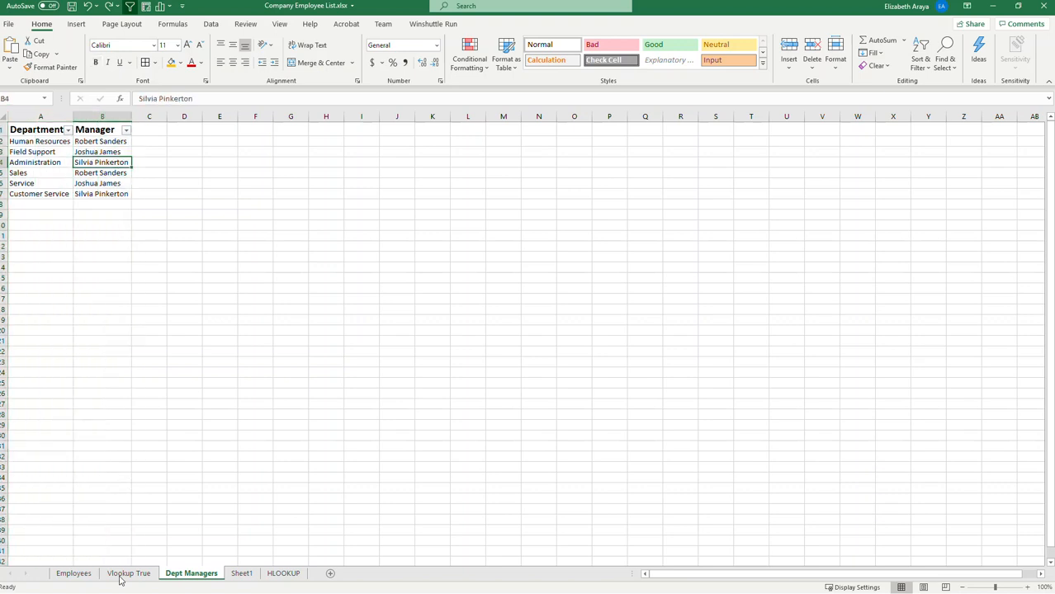
Step: Start a VLOOKUP formula in cell F2 of the Employees sheet with the department in C2 as the lookup value
click(75, 573)
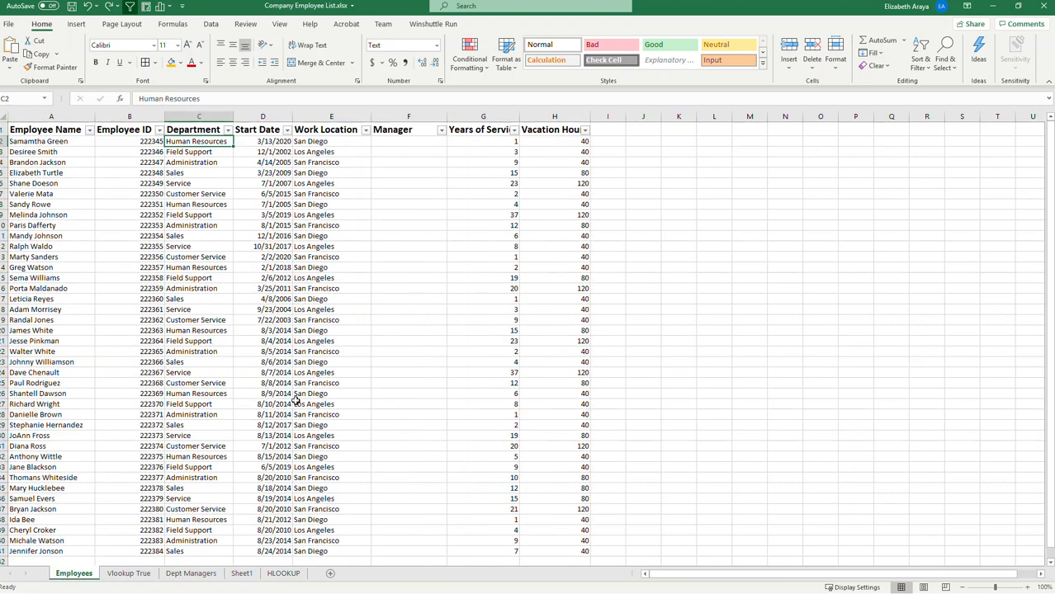
click(397, 141)
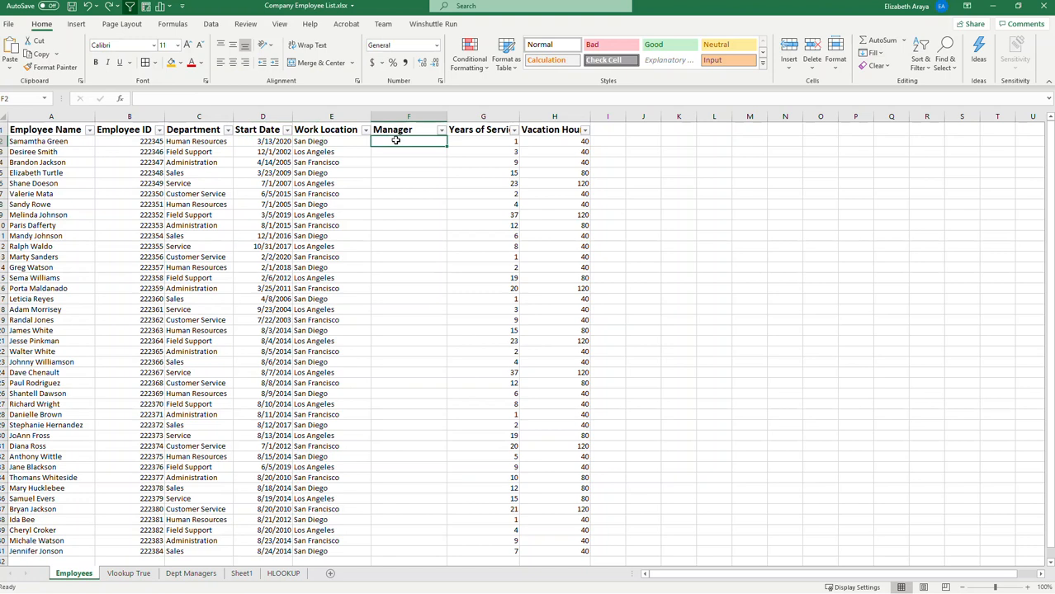
text(=)
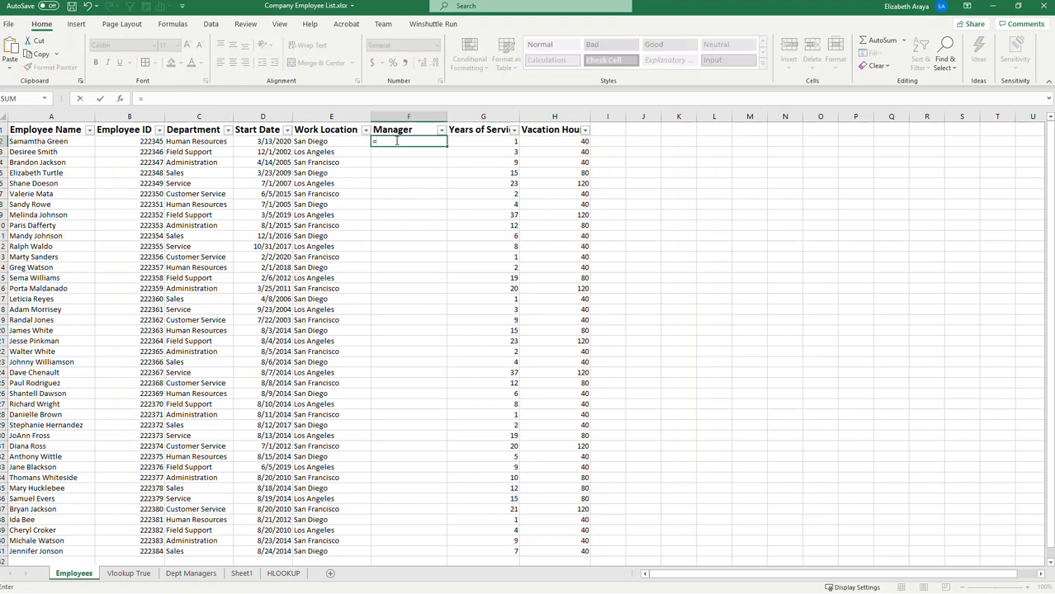
text(vl)
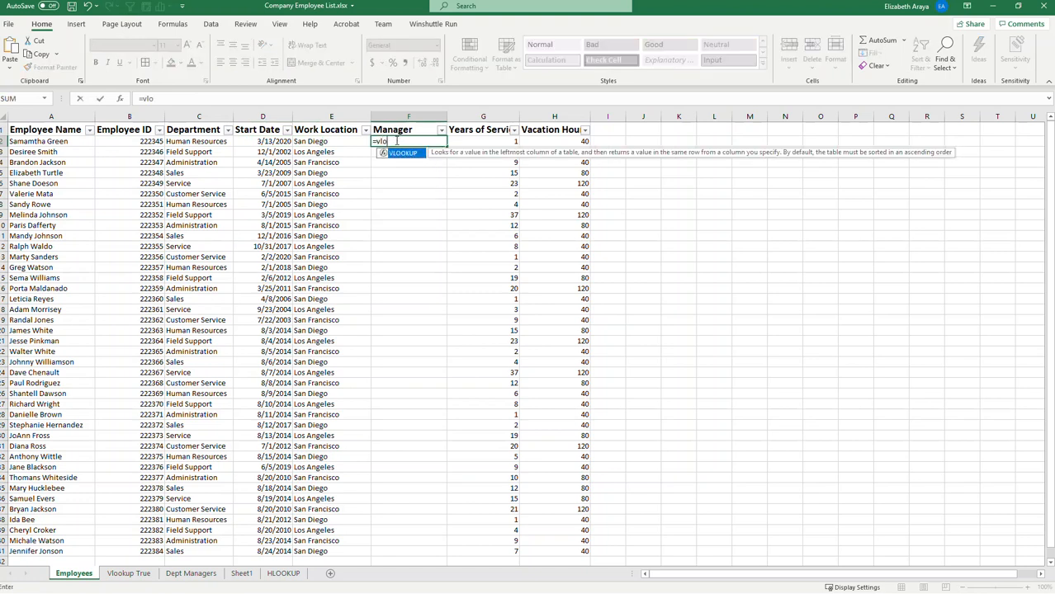
text(o)
key(Tab)
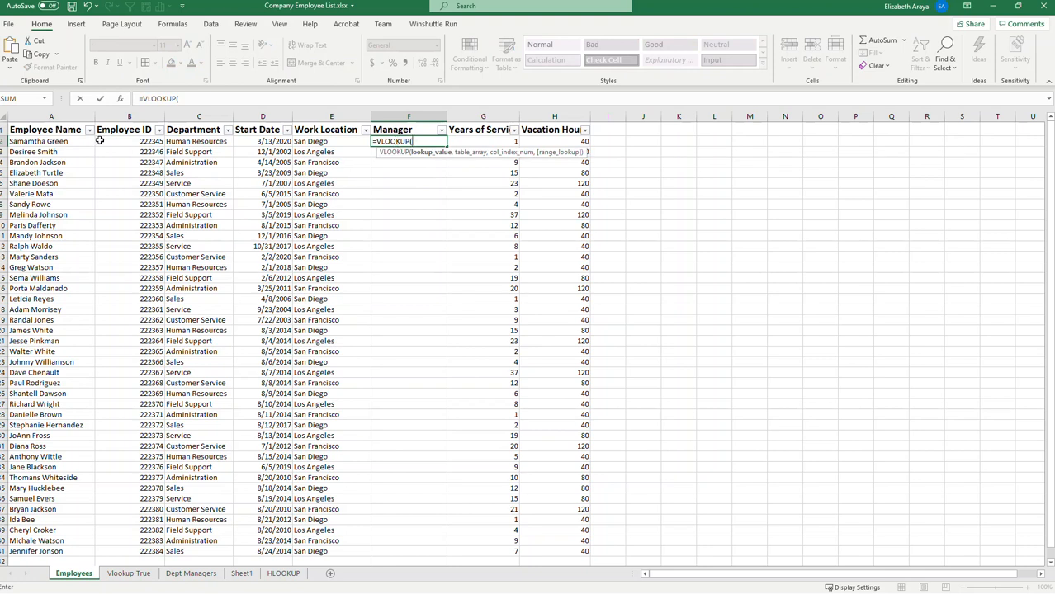
click(201, 140)
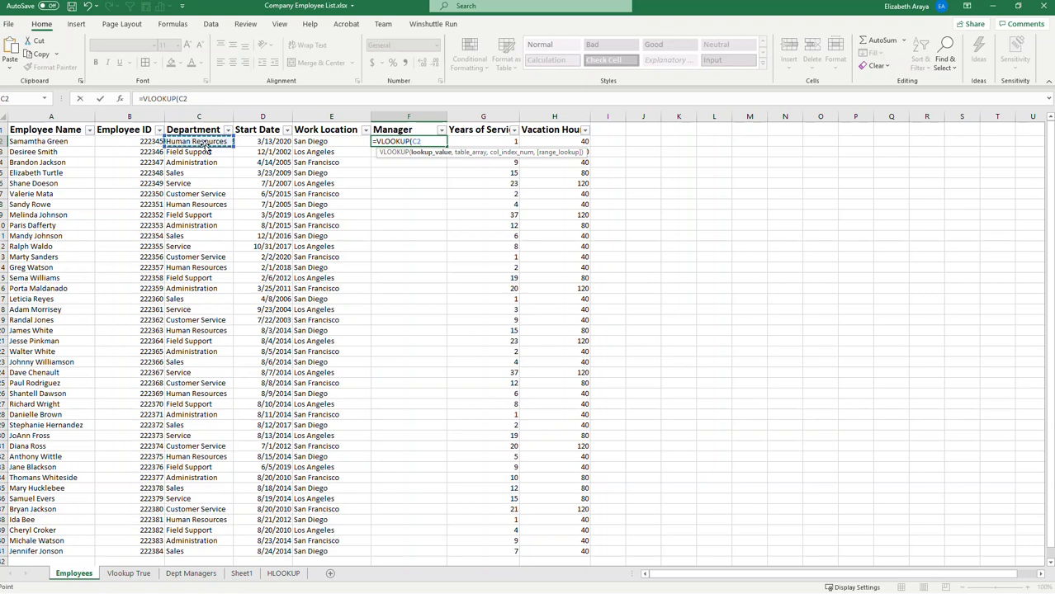
Step: Set the VLOOKUP table array to columns A:B of the Dept Managers sheet as absolute references, $A:$B
text(,)
click(193, 575)
click(48, 117)
drag(49, 117, 107, 121)
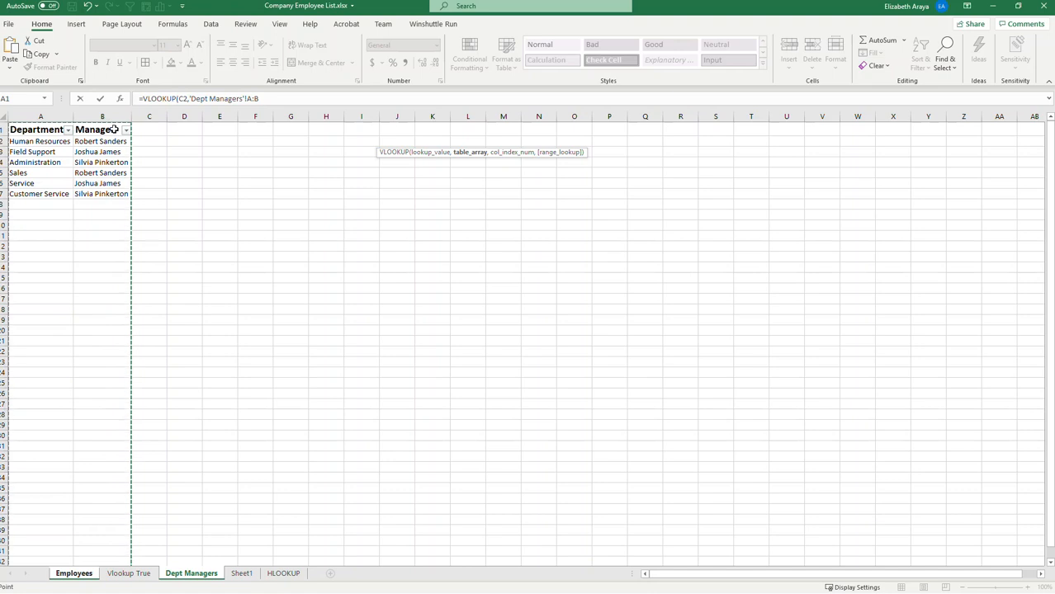
key(F4)
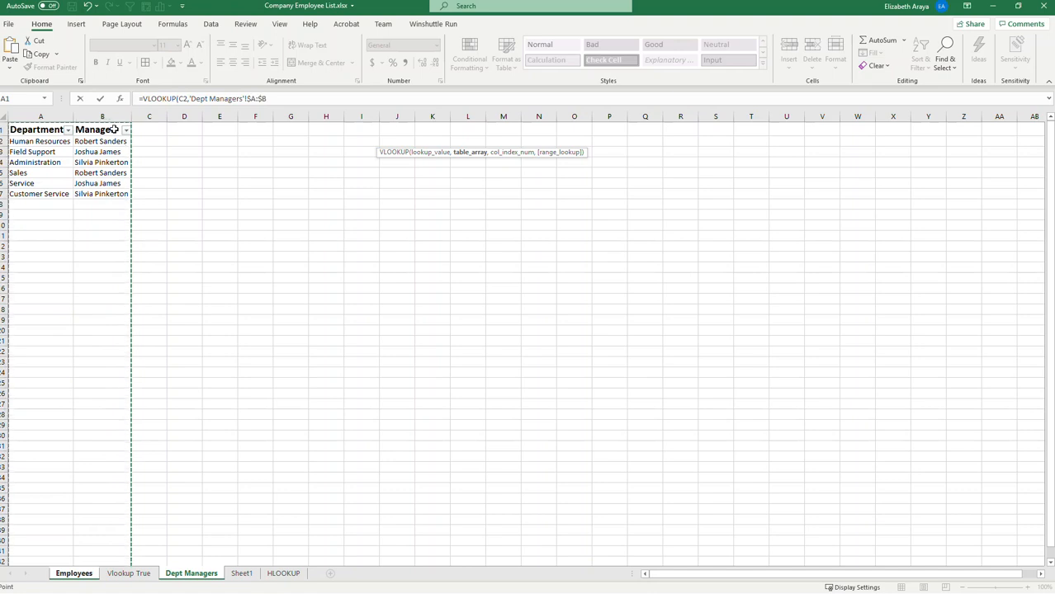
Step: Complete the VLOOKUP with column index 2 and FALSE for an exact match, and enter the formula
text(,)
text(2,fal)
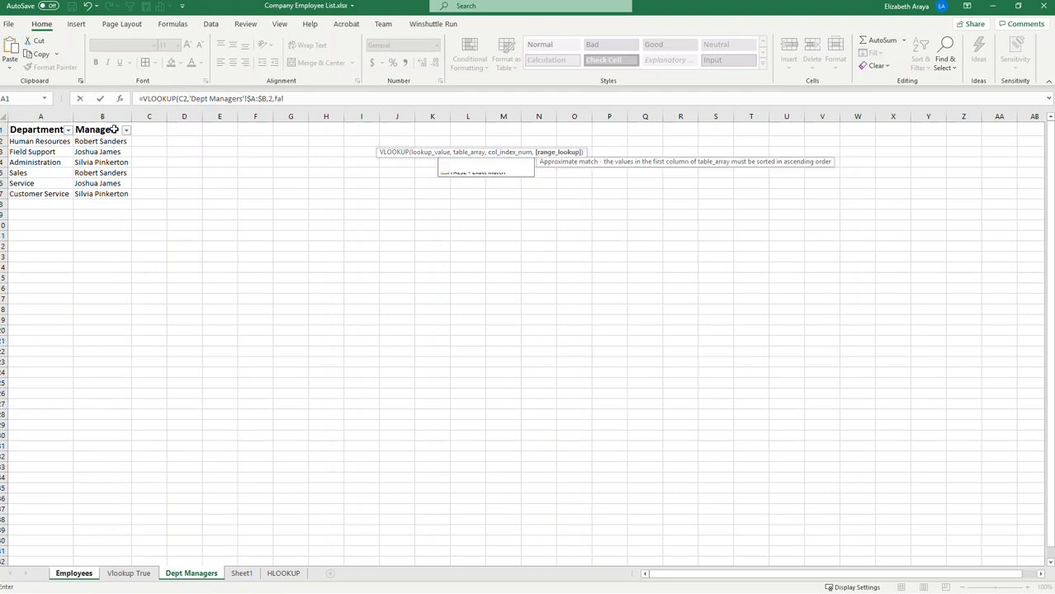
text(se))
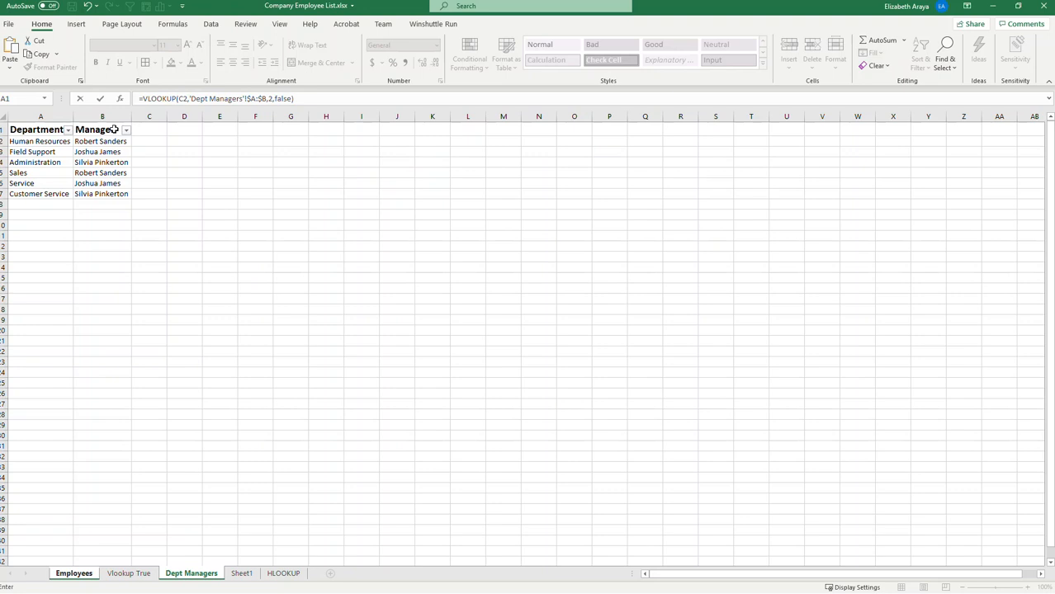
key(Return)
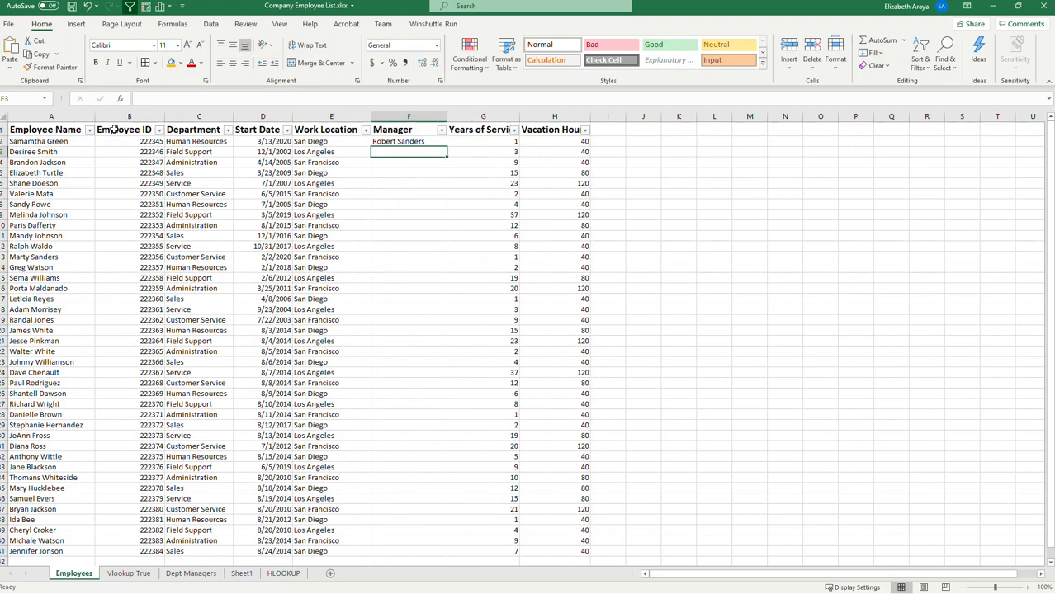
Step: Check the manager returned in F2 against the employee's department and the Human Resources row in the Dept Managers sheet
click(416, 143)
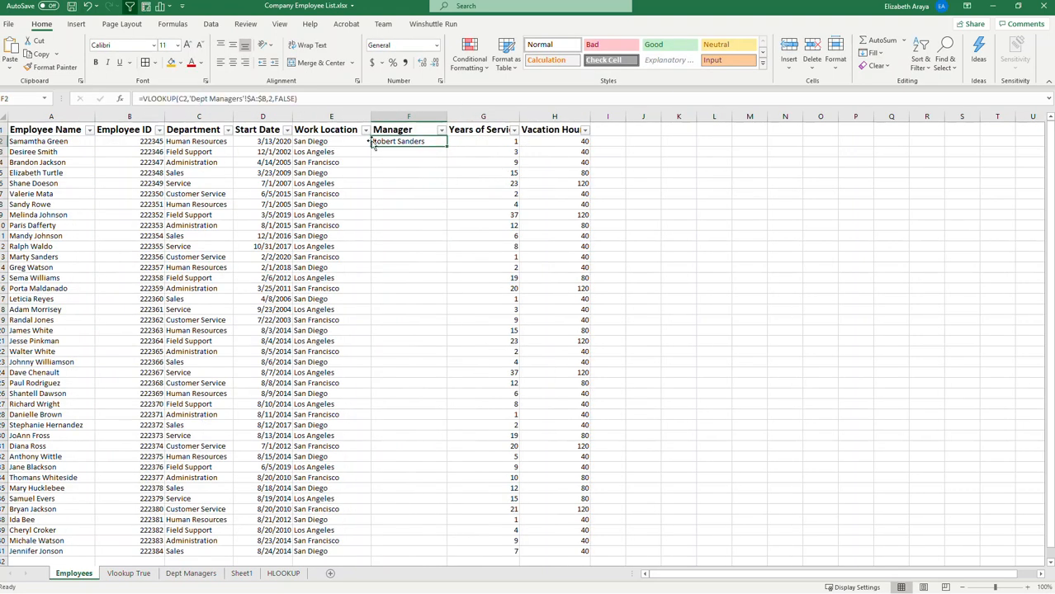
click(184, 142)
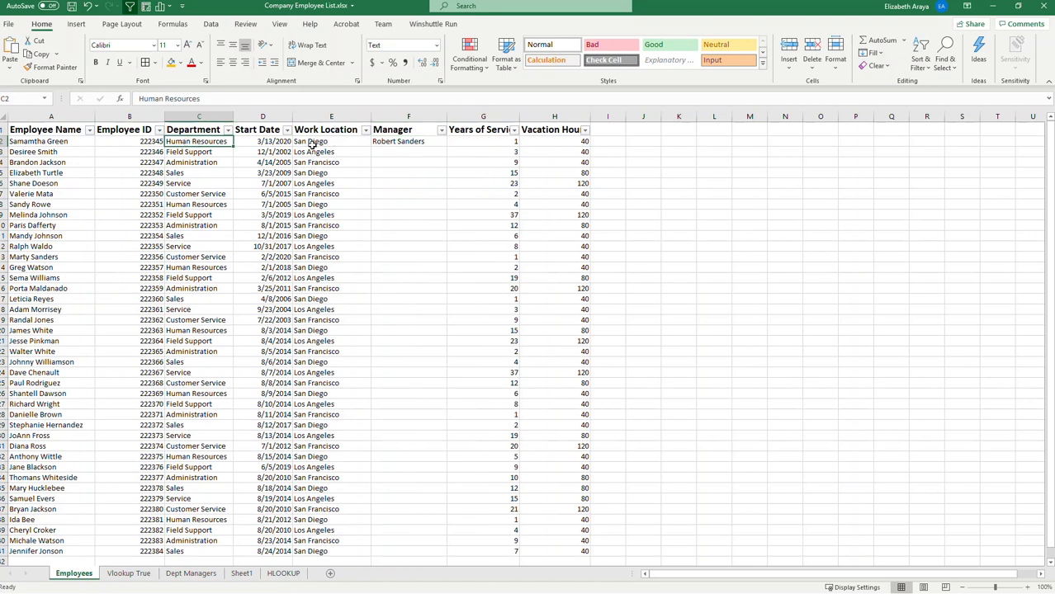
click(64, 142)
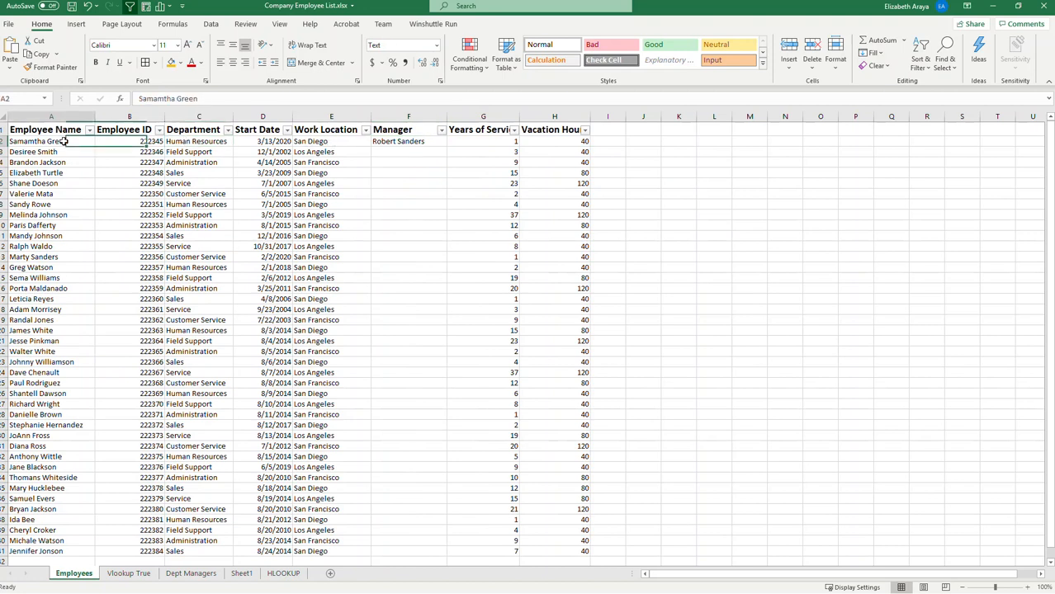
click(210, 145)
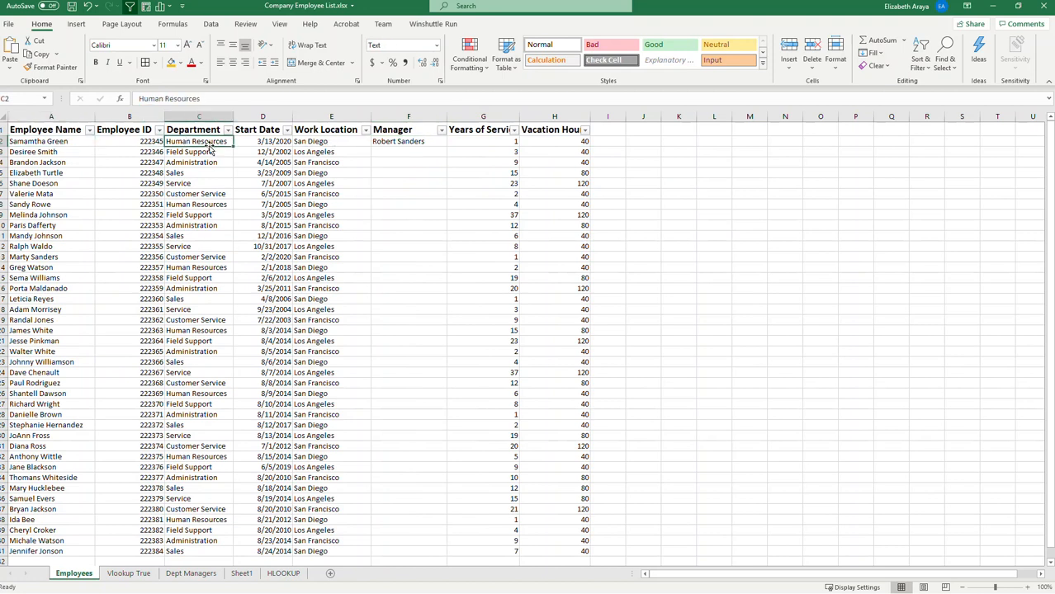
click(404, 142)
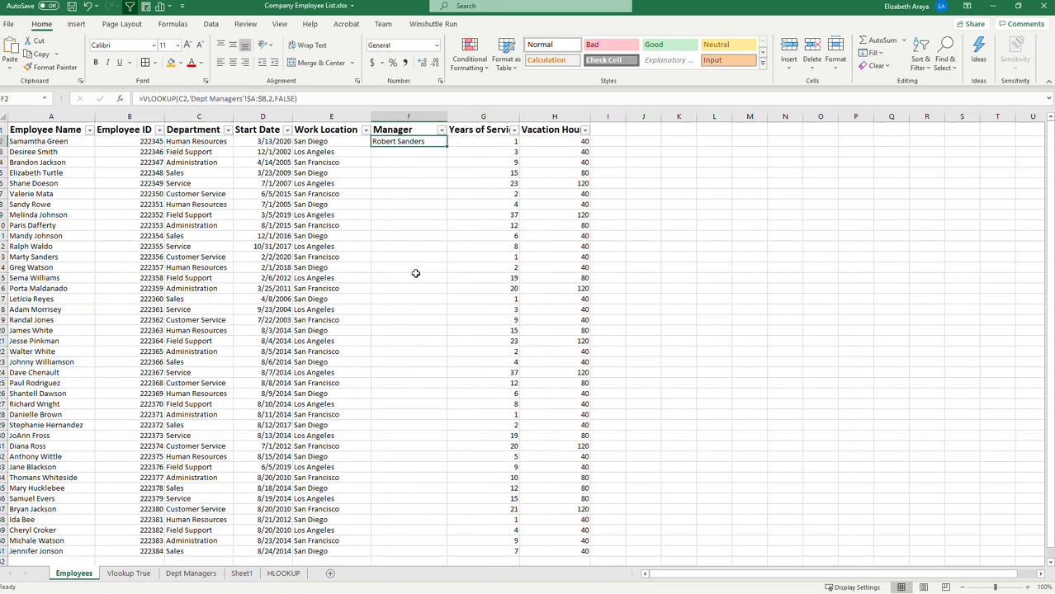
click(191, 574)
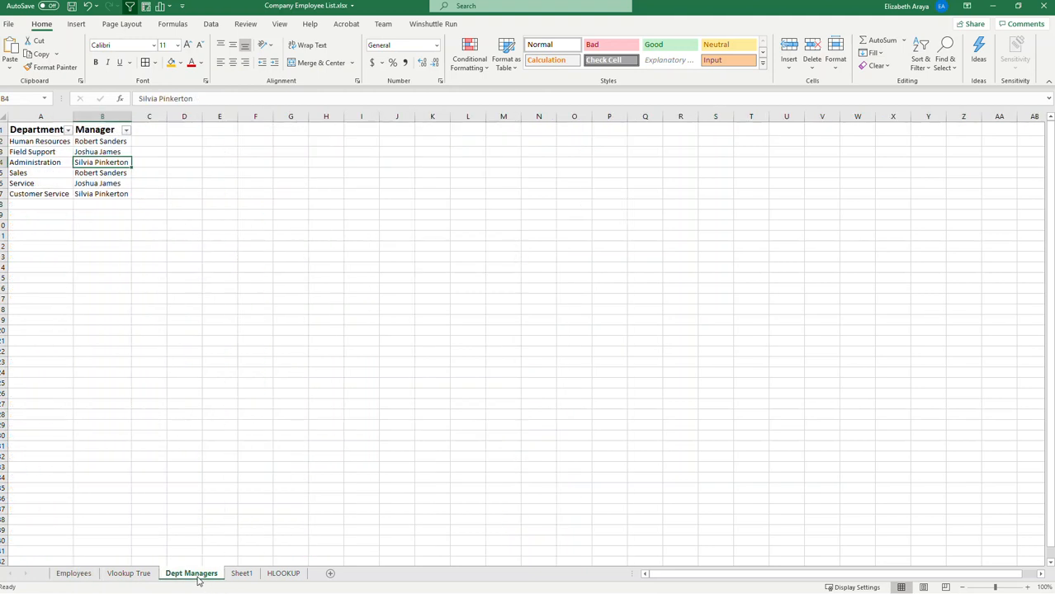
click(43, 141)
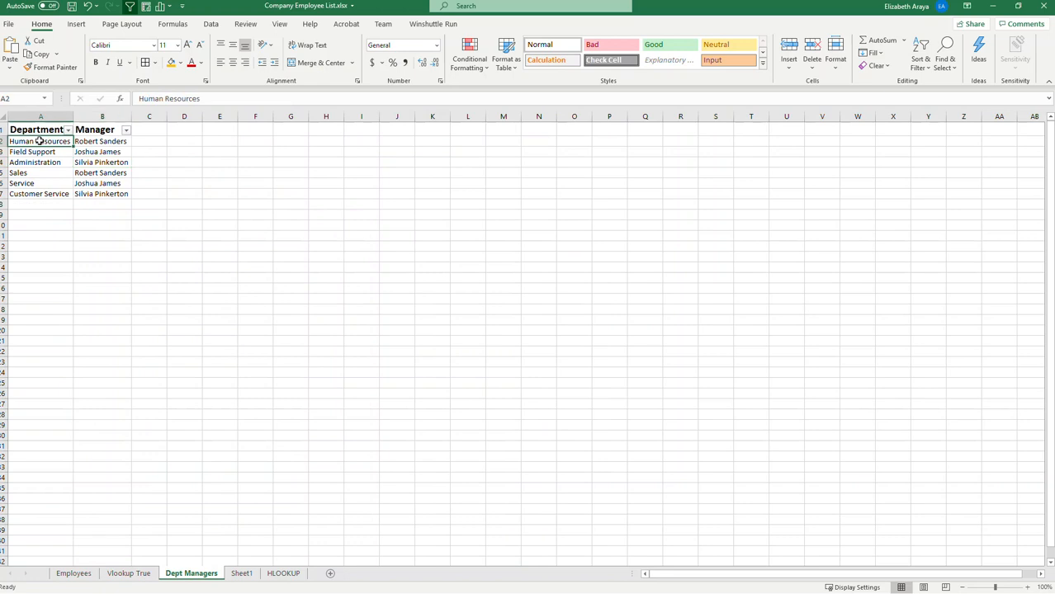
click(112, 142)
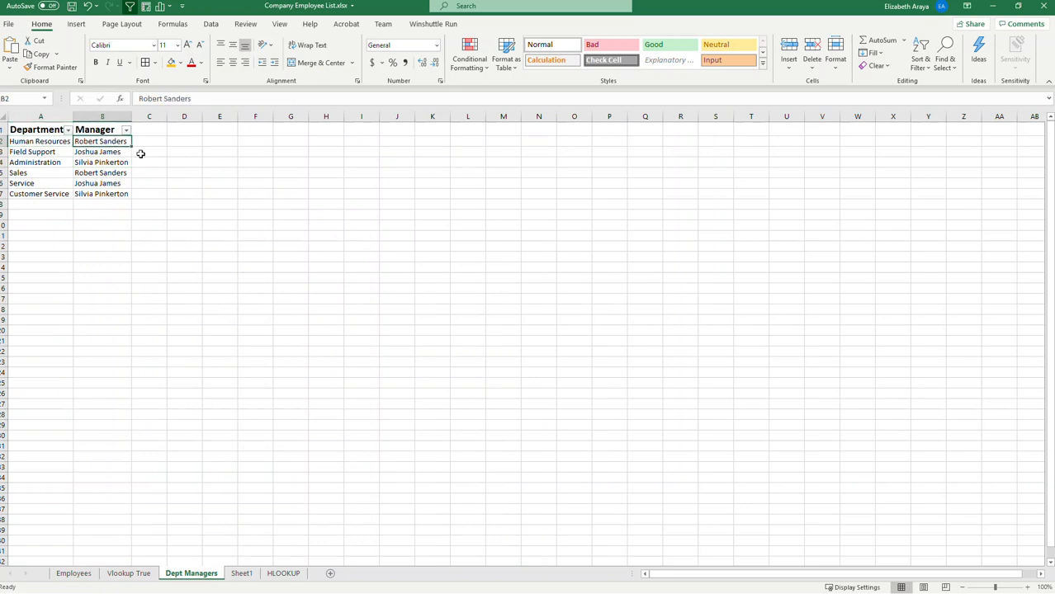
click(75, 574)
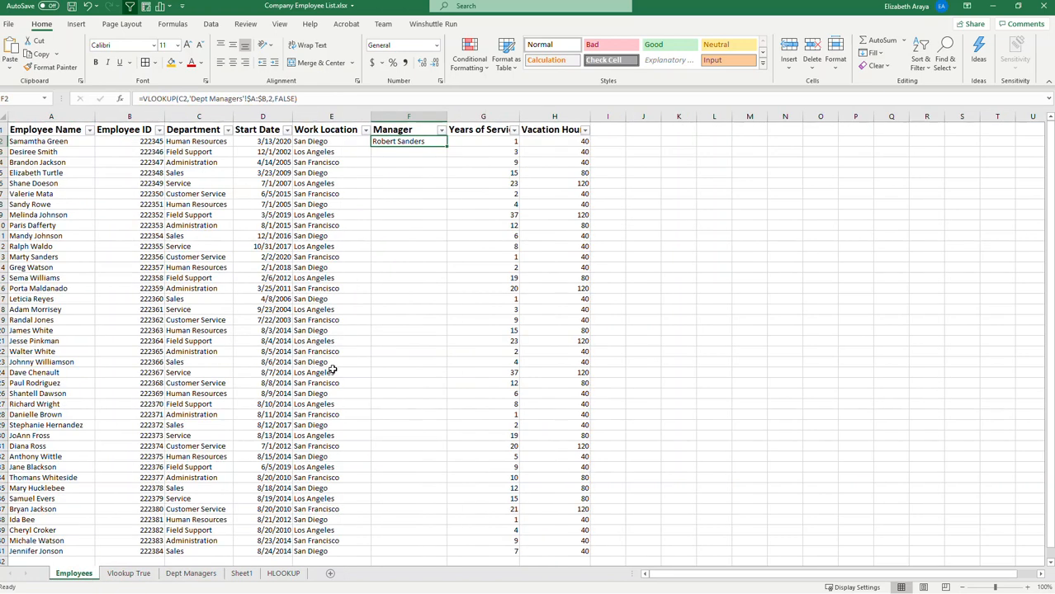
Step: Fill the VLOOKUP formula from F2 down the Manager column to row 41 and check the last filled cell
click(413, 152)
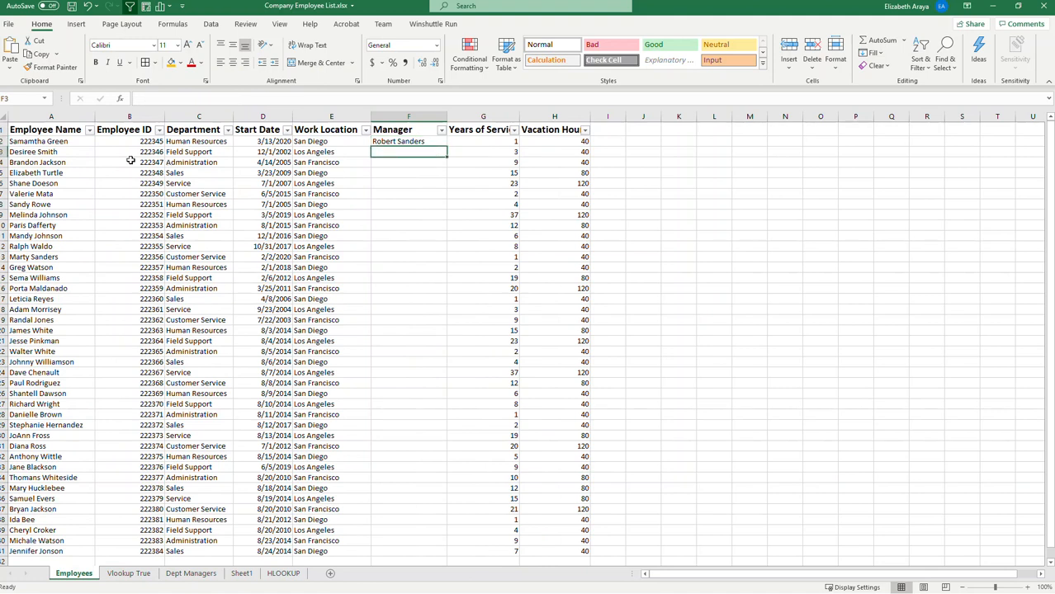
click(444, 142)
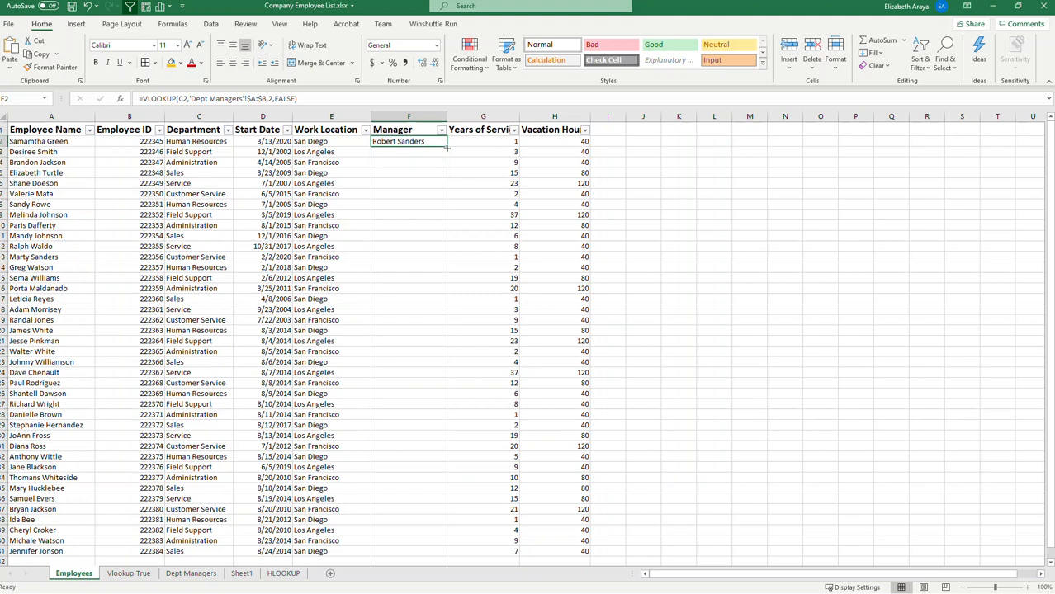
double_click(446, 148)
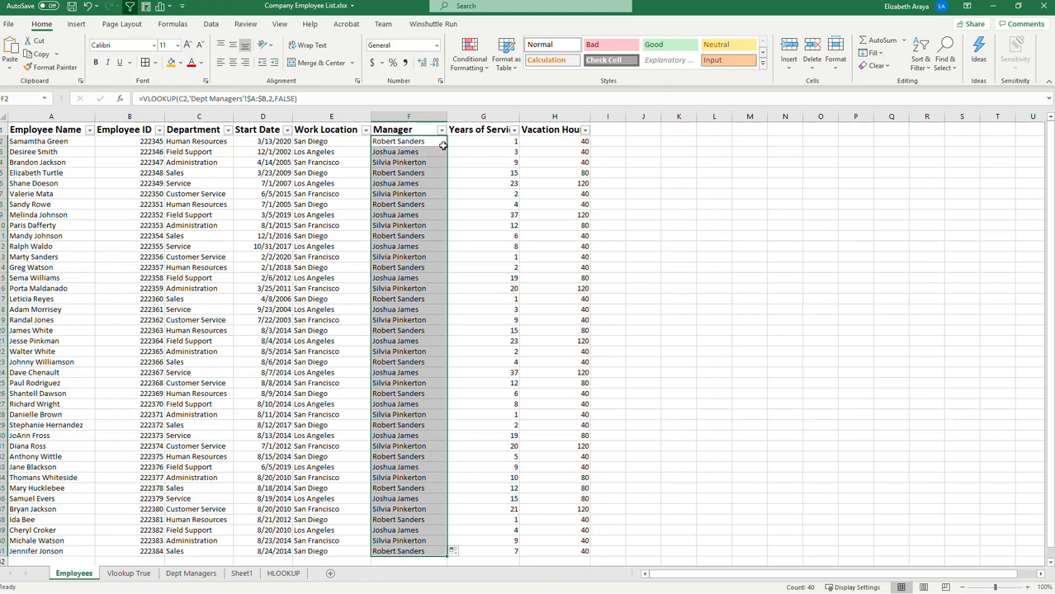
click(444, 144)
key(ctrl+Down)
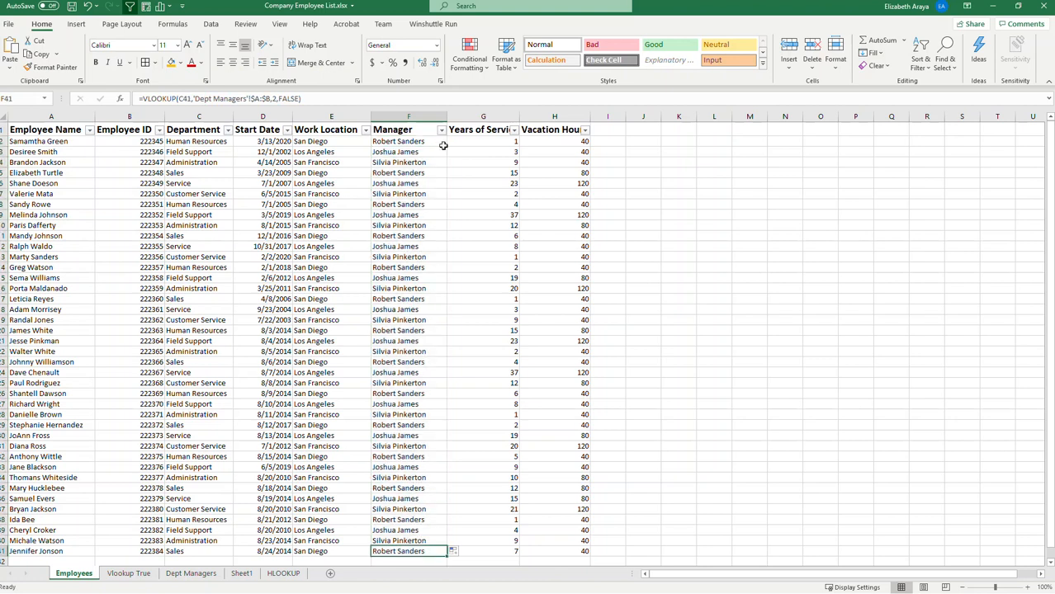
scroll(444, 145, down, 1)
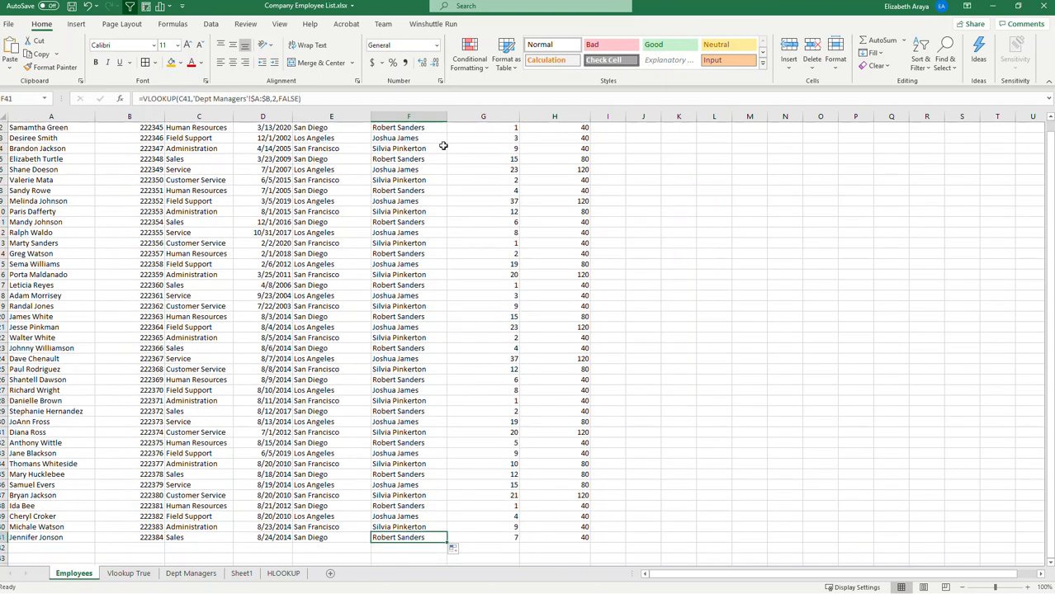
key(ctrl+Up)
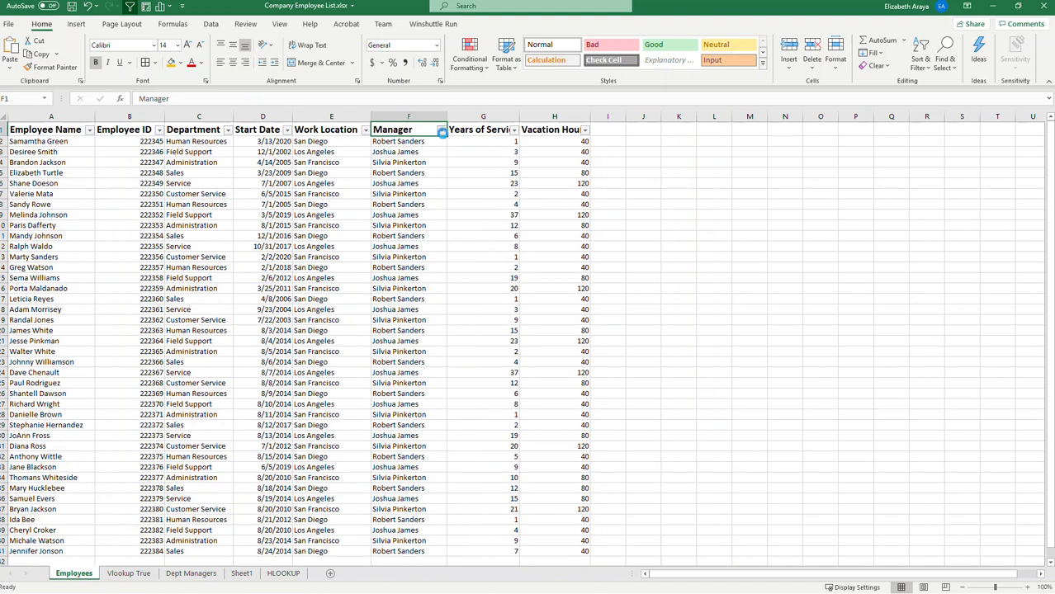
Step: Filter the Manager column to show only the employees of the second listed manager, who is assigned to Human Resources and Sales
click(442, 132)
click(331, 247)
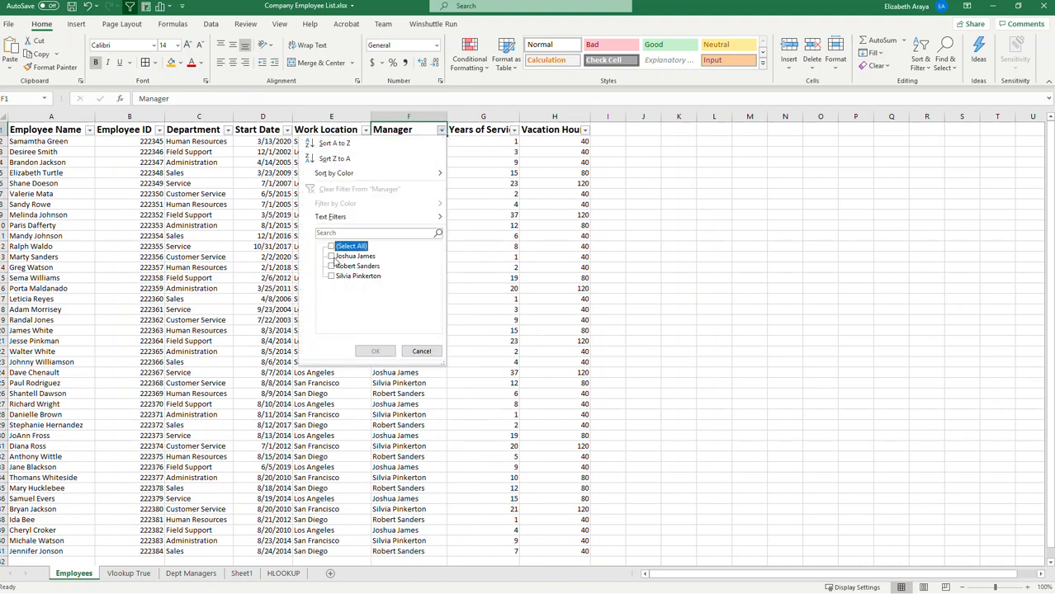
click(332, 266)
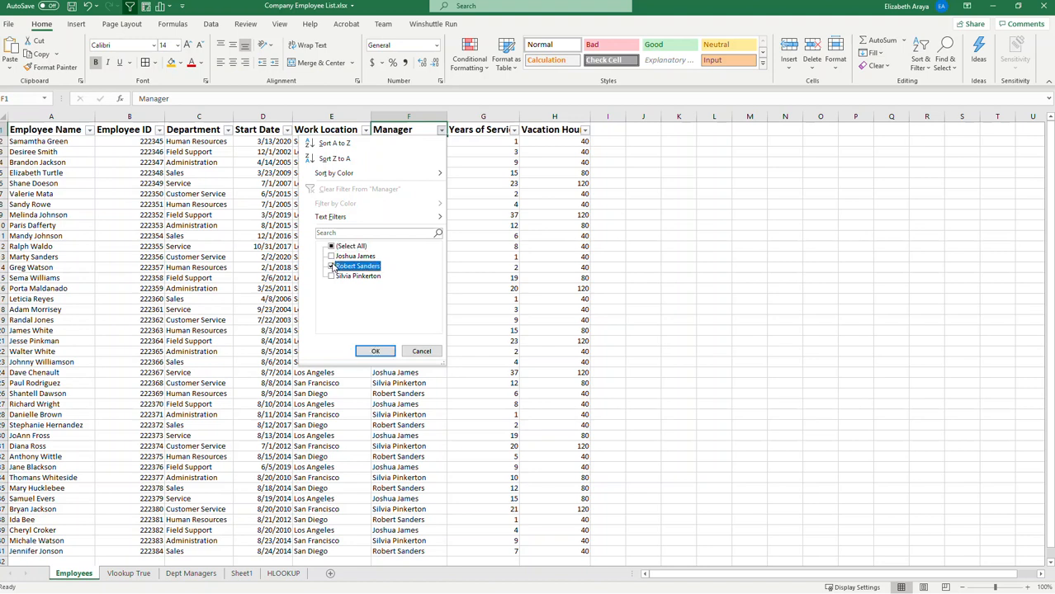
click(376, 351)
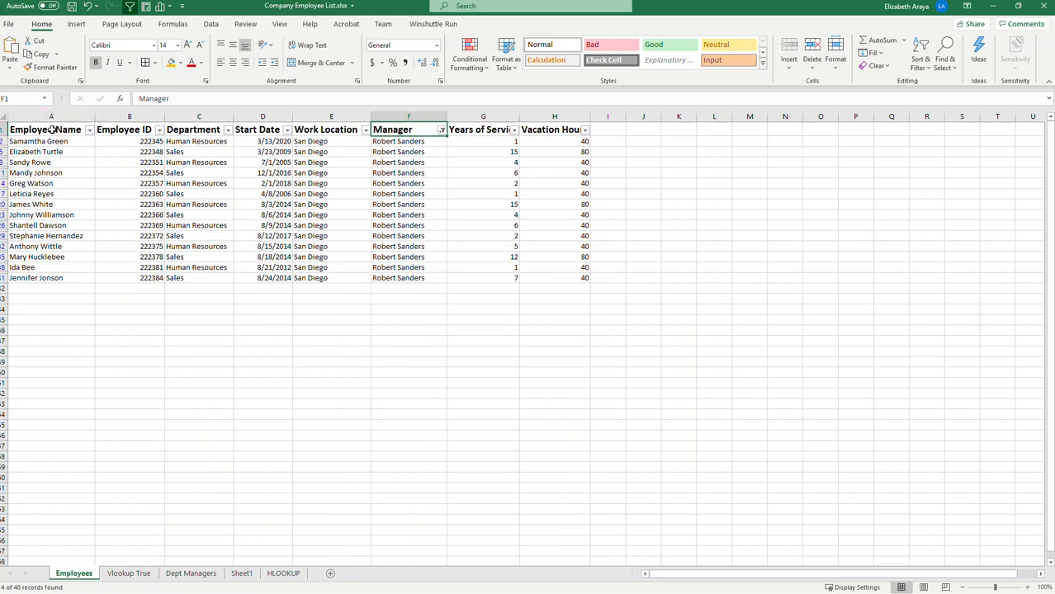
Step: Change the Manager filter to show only the first listed manager, who is assigned to Field Support and Service
click(442, 130)
click(331, 246)
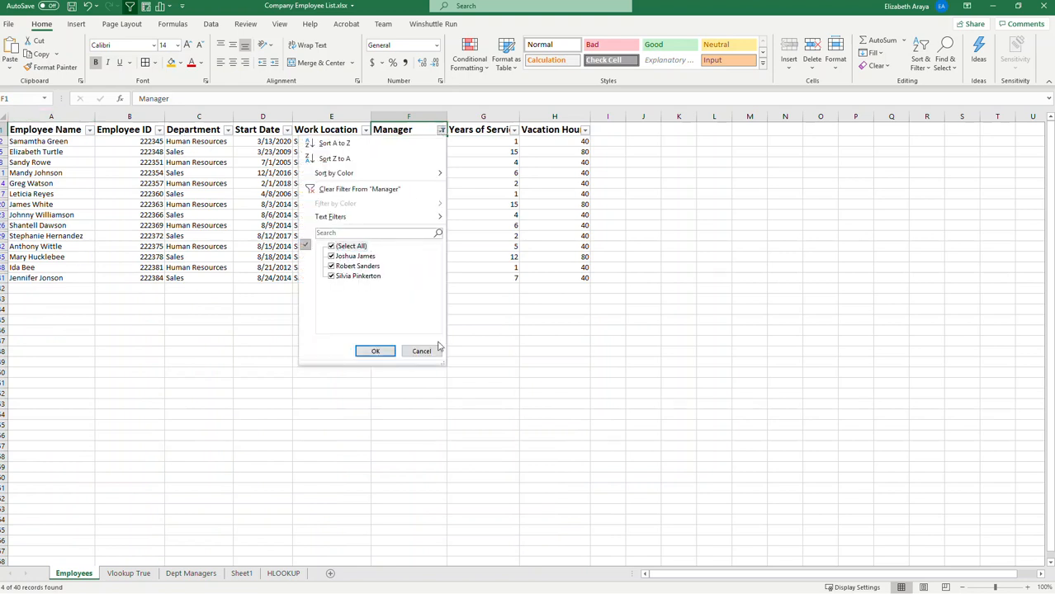
click(330, 234)
click(332, 246)
click(331, 256)
click(382, 351)
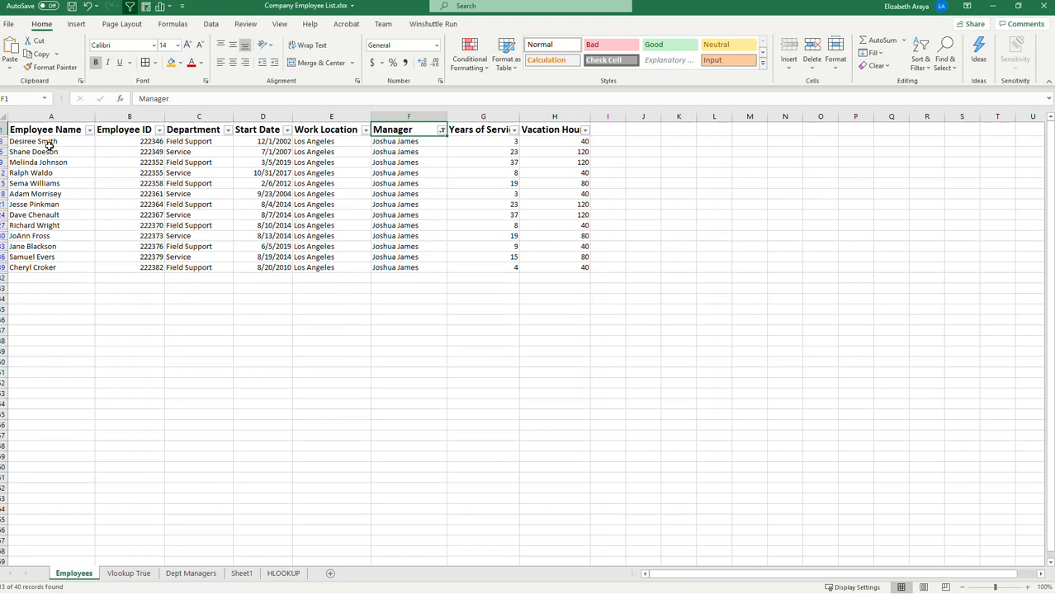
Step: Filter the Manager column to only the third listed manager, review the rows, and clear the filter to restore the full employee list
click(442, 131)
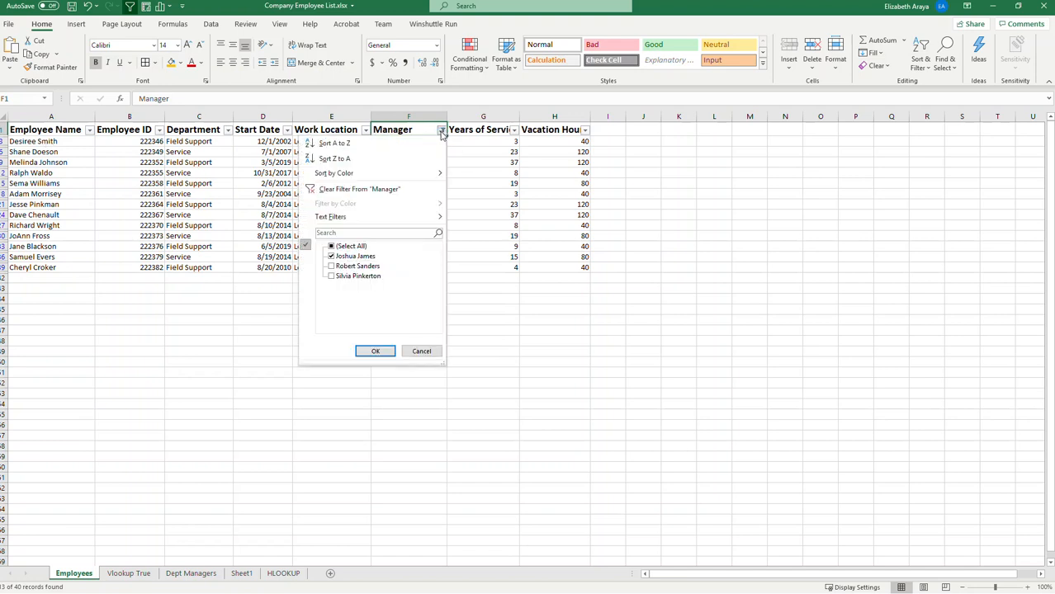
click(332, 257)
click(334, 277)
click(388, 347)
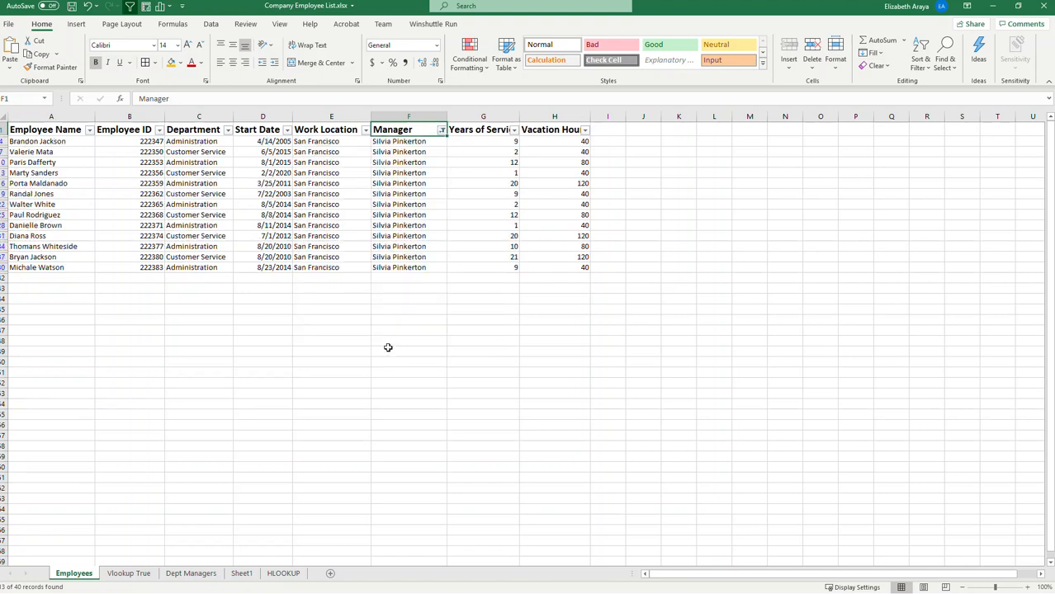
click(130, 7)
click(437, 142)
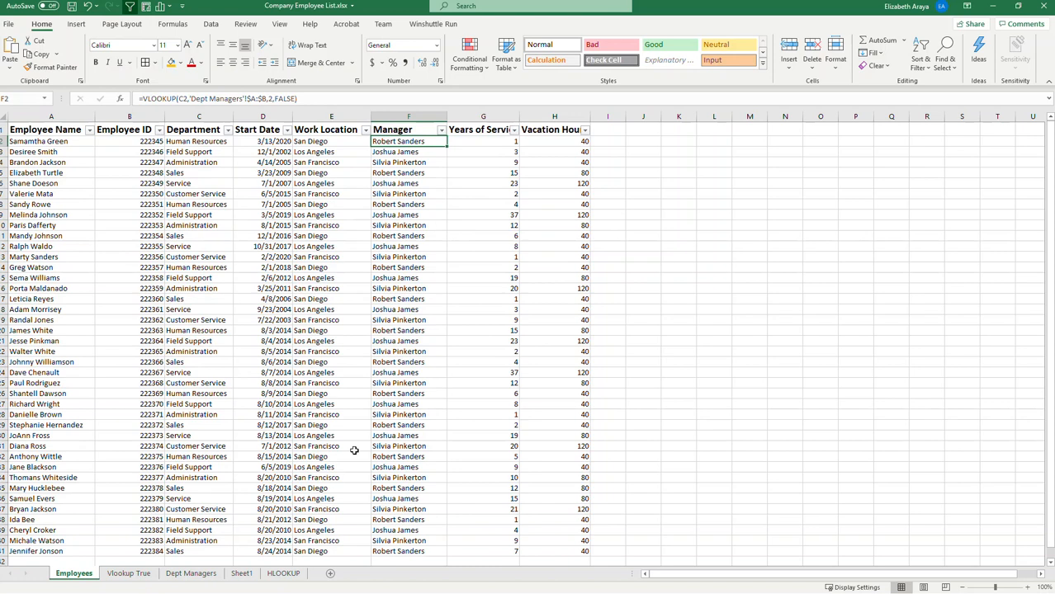
Step: Review the Dept Managers source table, and replace the VLOOKUP formulas in F2:F41 of the Employees sheet with pasted values
click(191, 573)
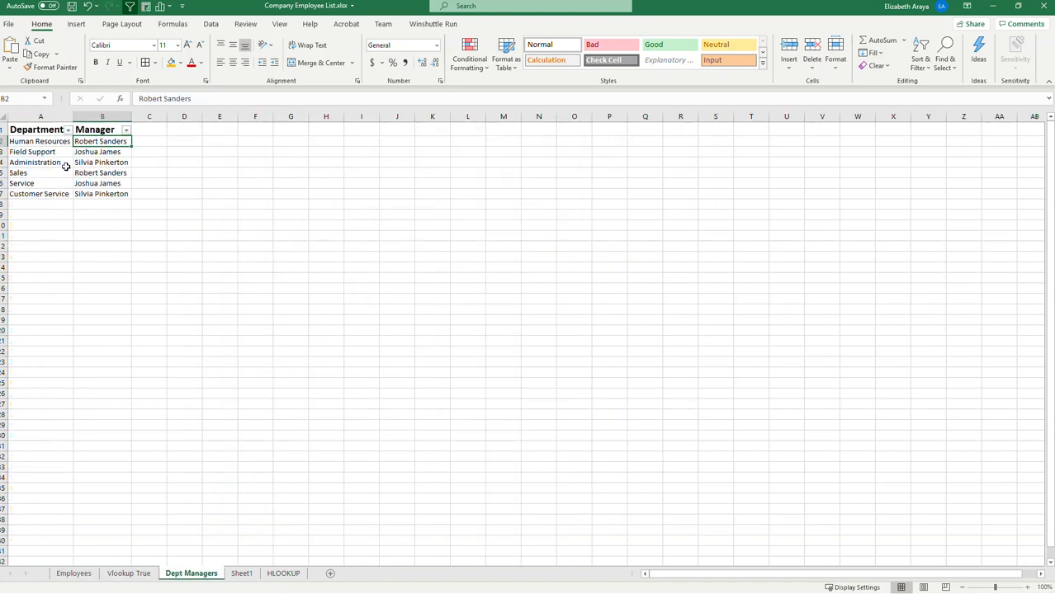
click(74, 573)
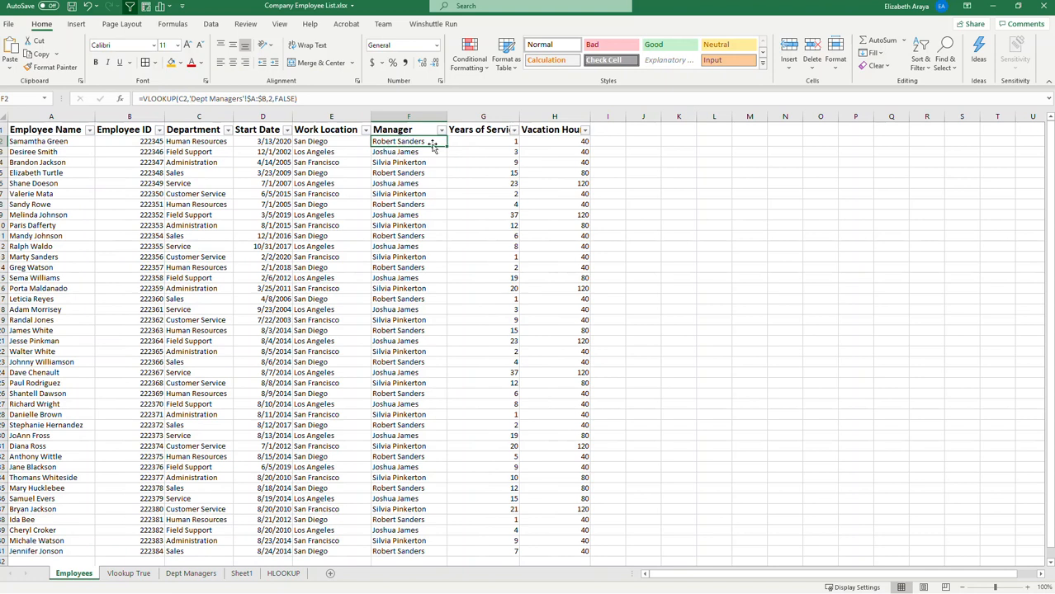
key(ctrl+shift+Down)
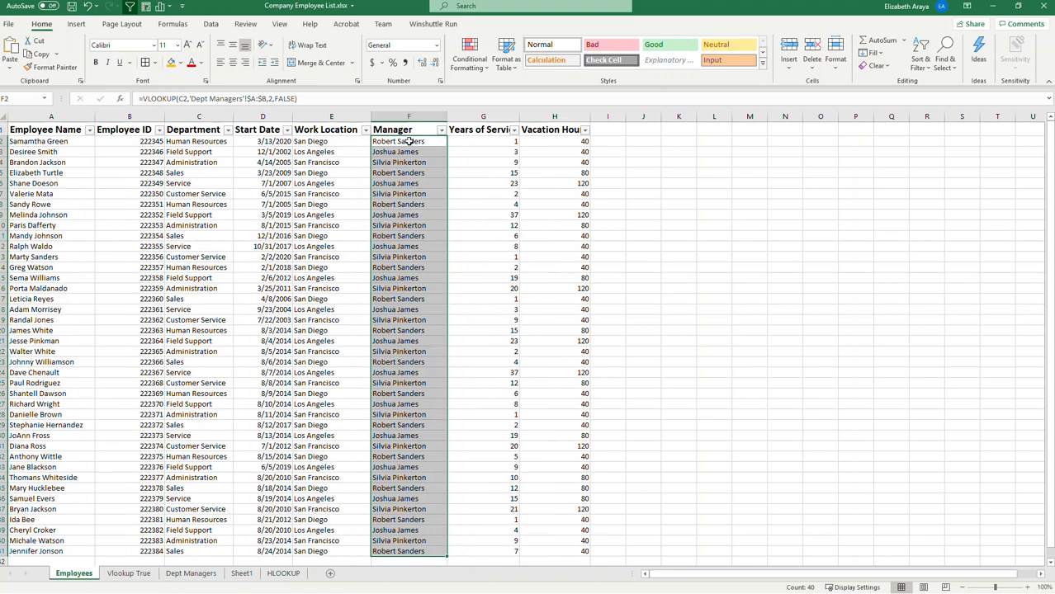
key(ctrl+c)
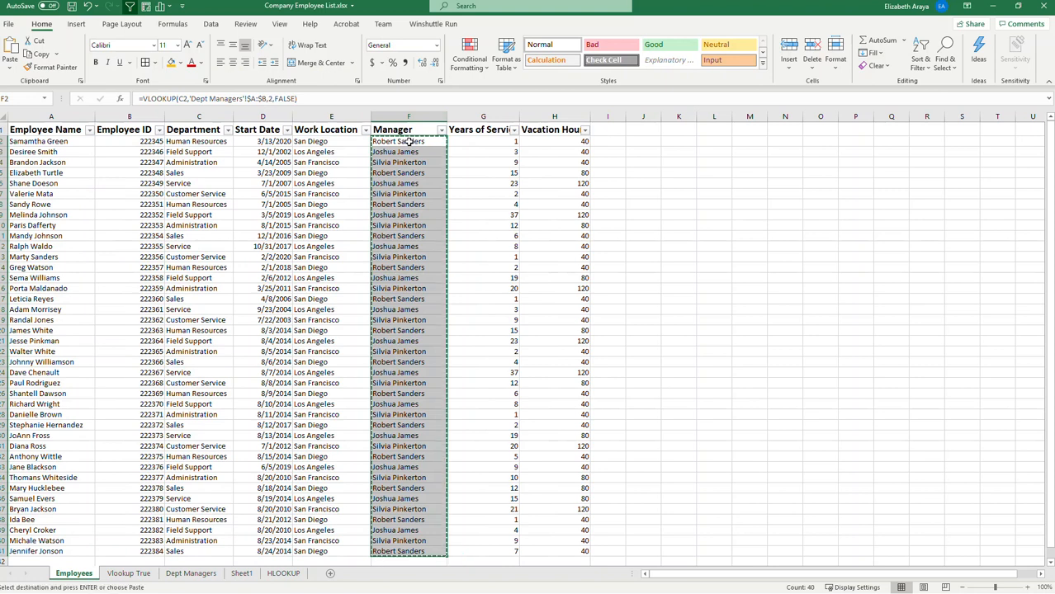
click(11, 71)
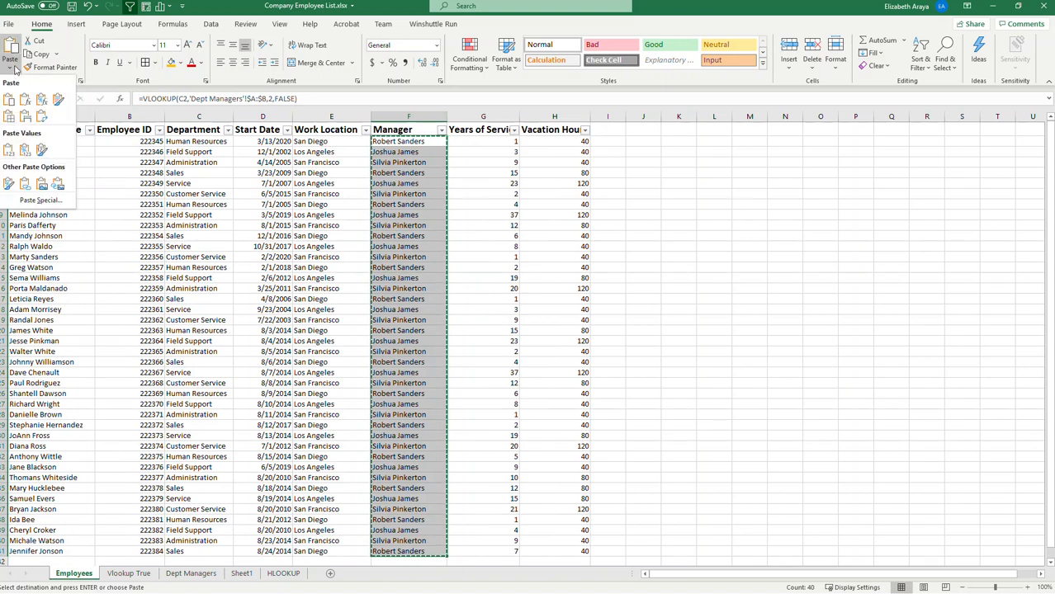
click(8, 151)
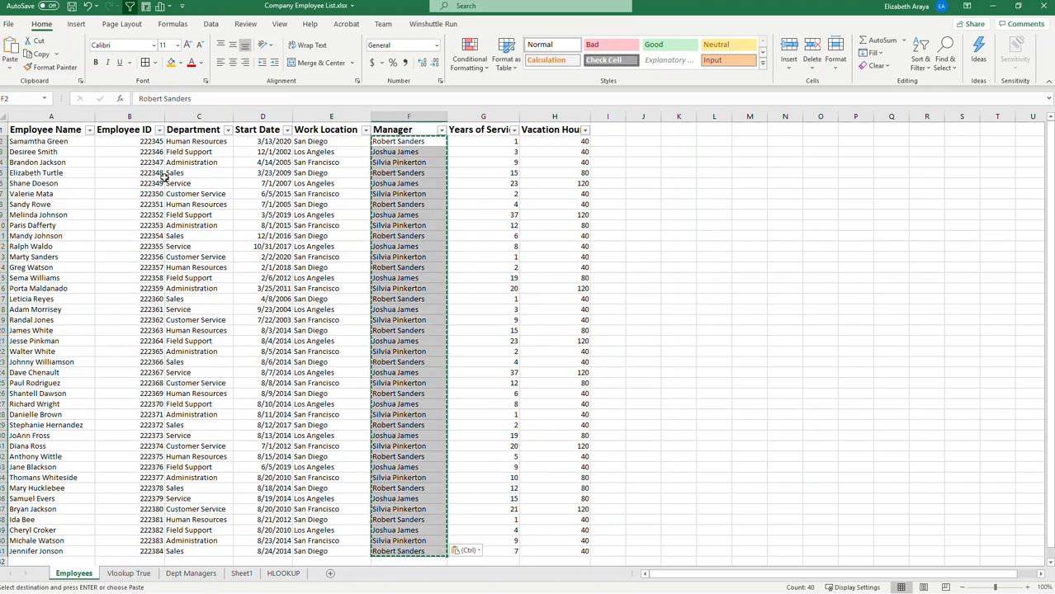
click(430, 142)
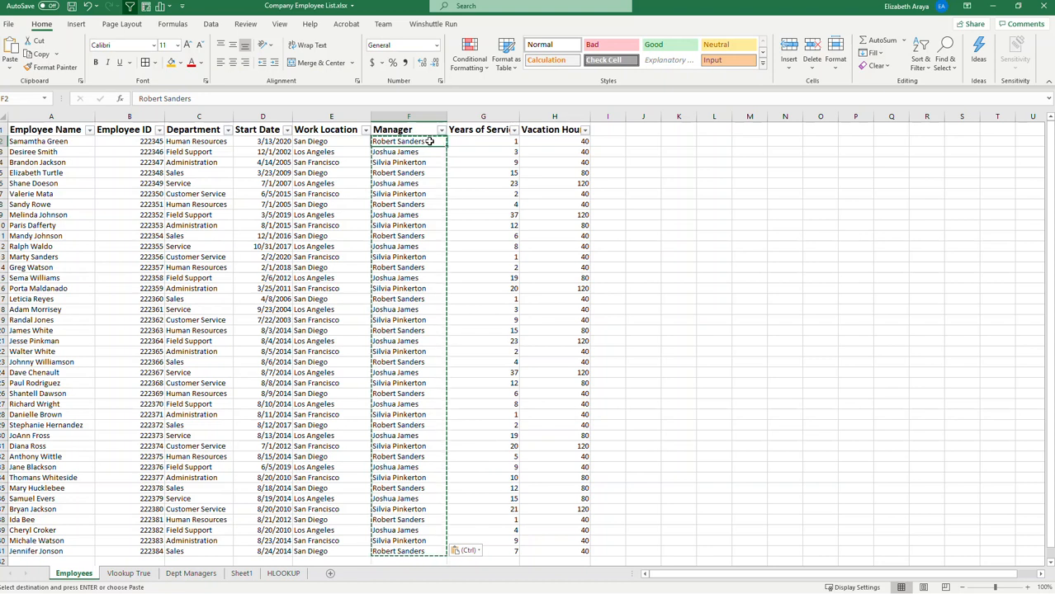
Step: Recheck the Dept Managers sheet against the Manager column of the Employees sheet, and save the workbook
click(198, 575)
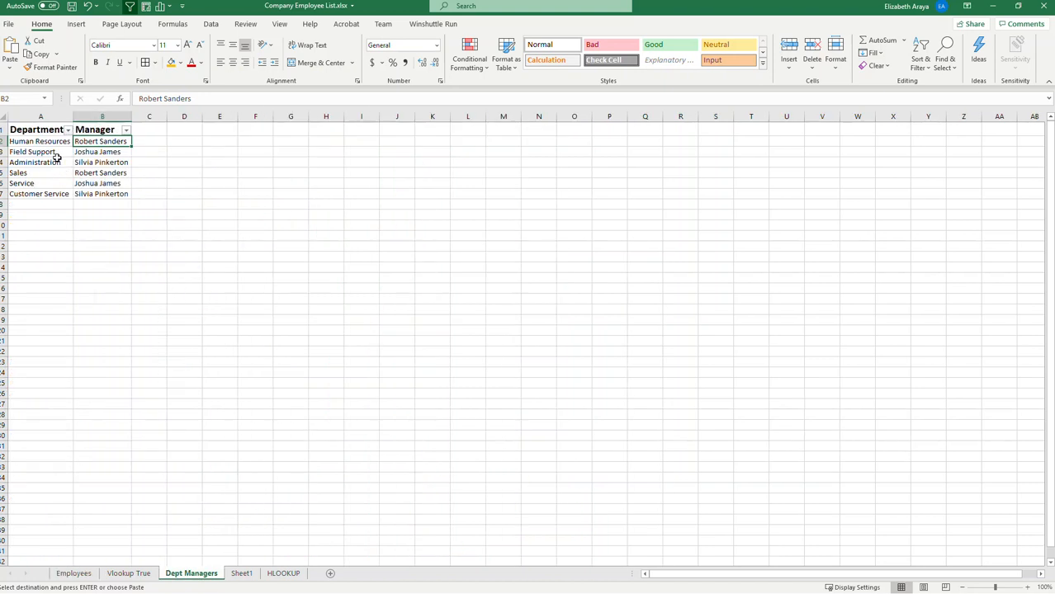
click(73, 574)
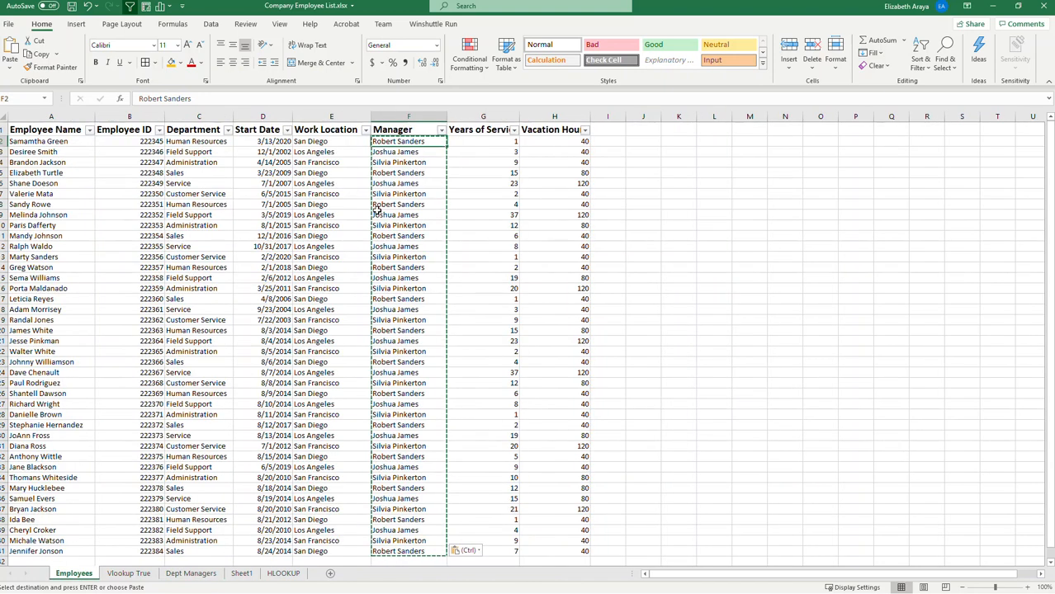
click(408, 116)
click(411, 130)
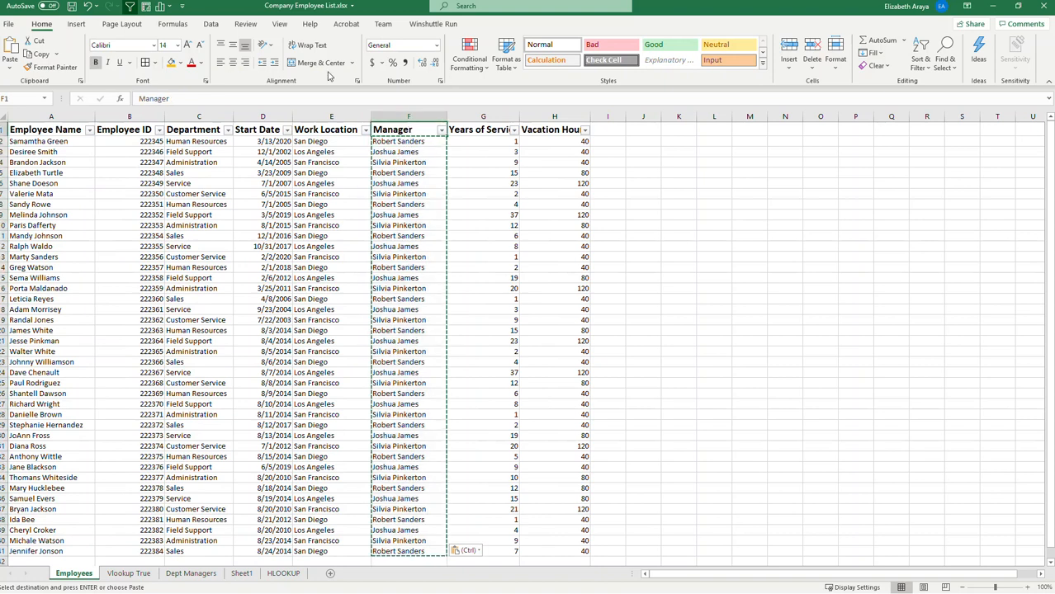
click(72, 7)
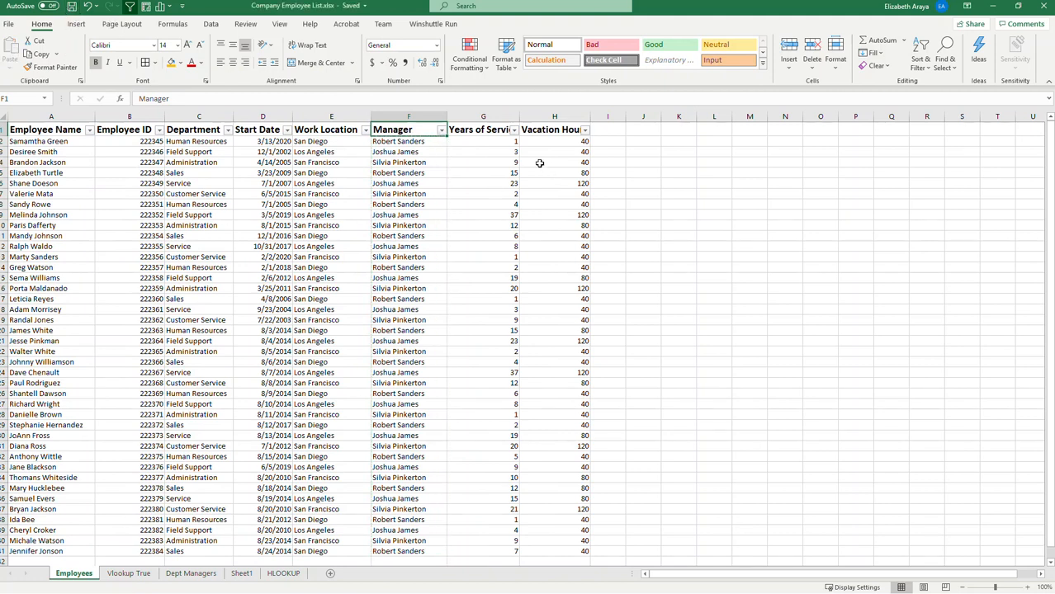
Step: Select the first Years of Service value in G2 and save the workbook again
click(468, 130)
click(491, 152)
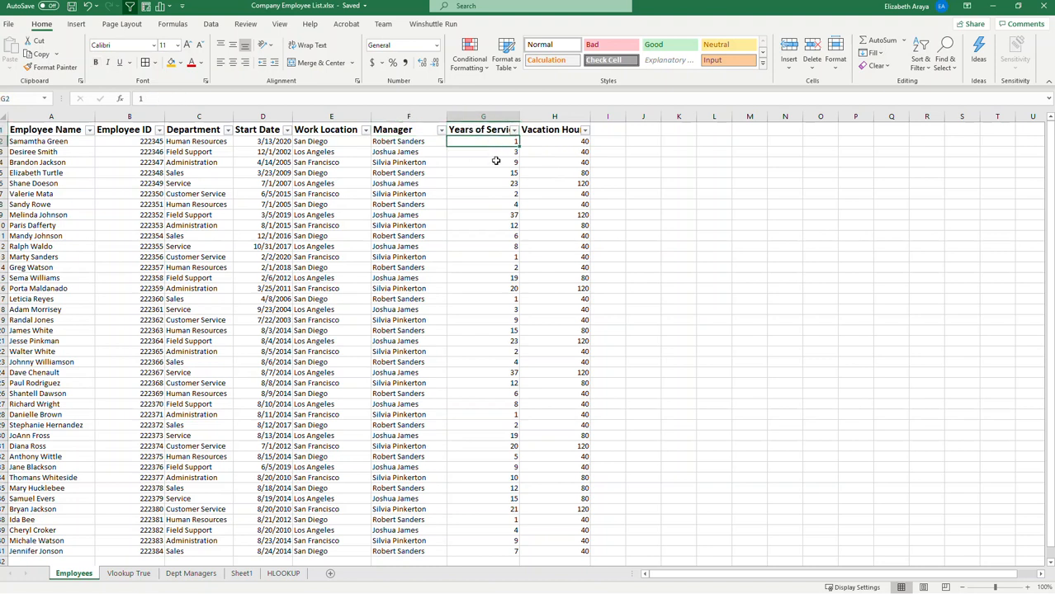
click(73, 8)
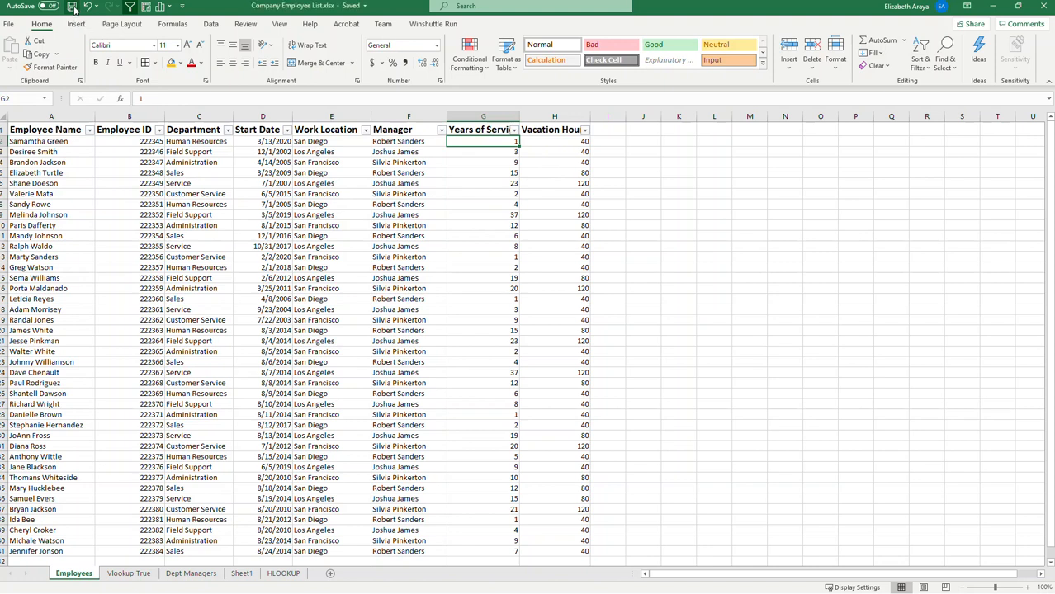